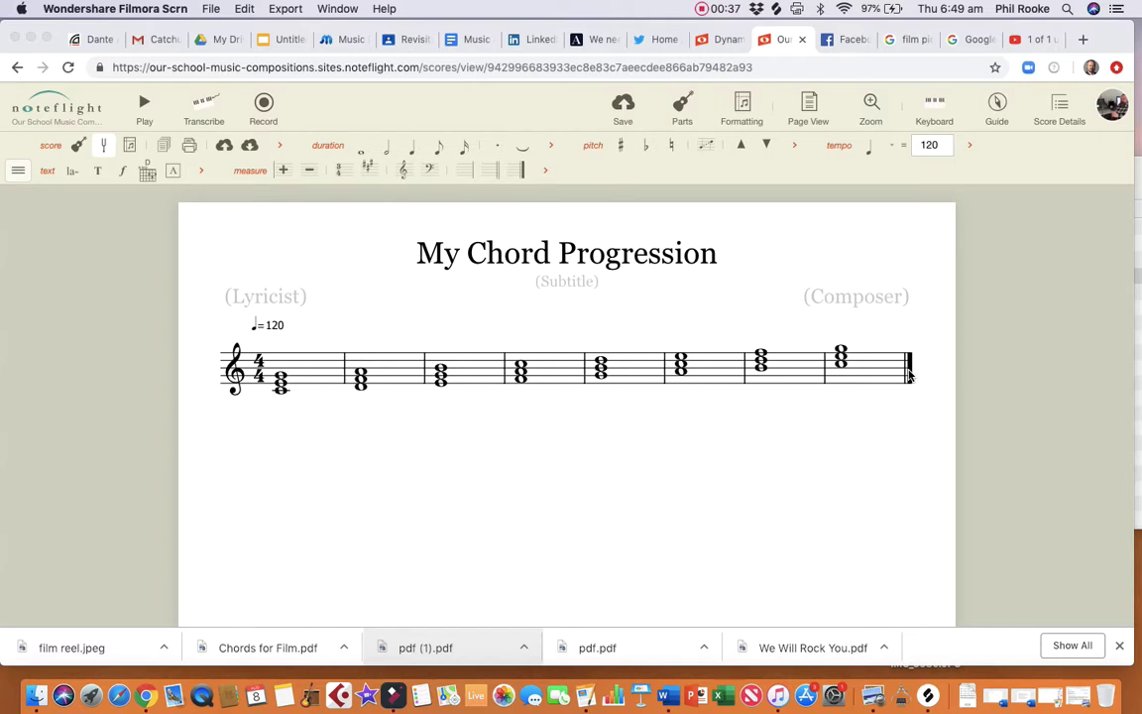
# Append eight empty measures after the final barline so the score has 16 measures.
pyautogui.click(910, 374)
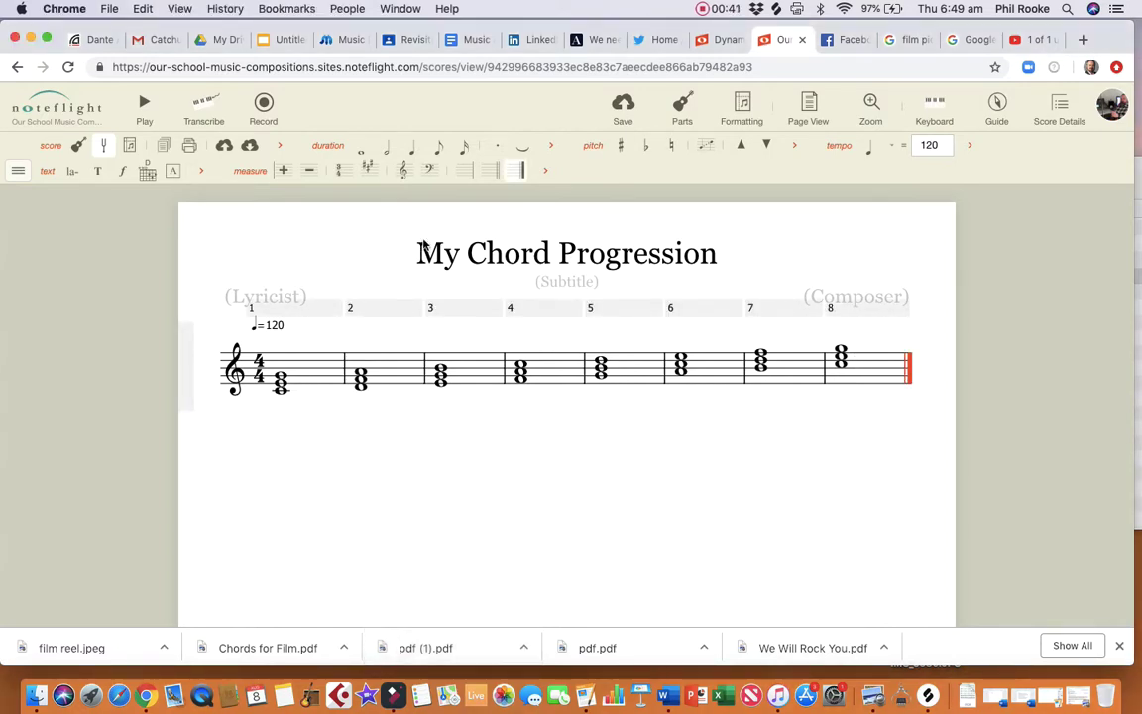
pyautogui.click(284, 172)
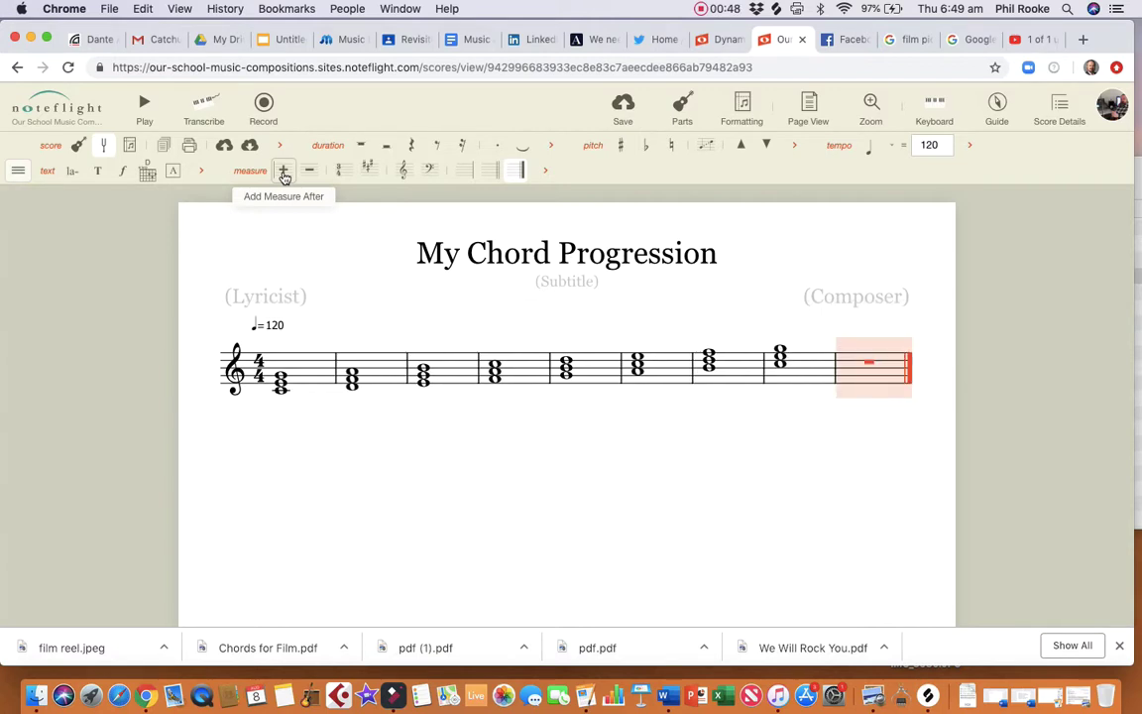
pyautogui.click(283, 173)
pyautogui.click(284, 172)
pyautogui.click(283, 172)
pyautogui.click(283, 173)
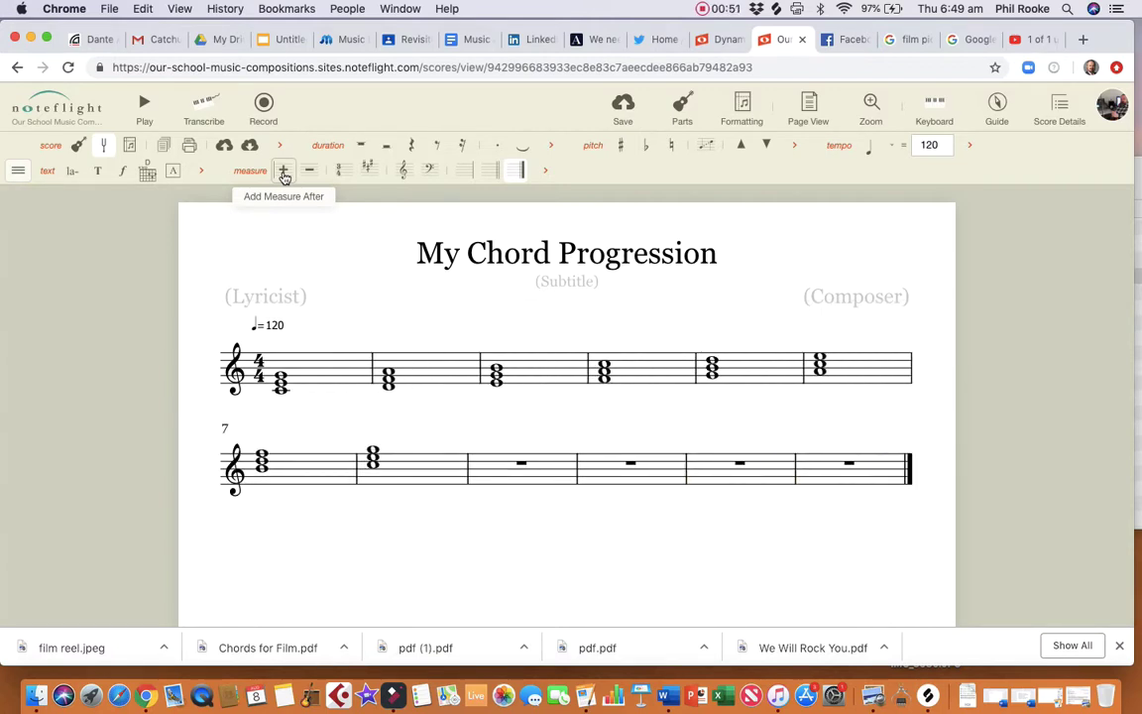
pyautogui.click(283, 172)
pyautogui.click(283, 172)
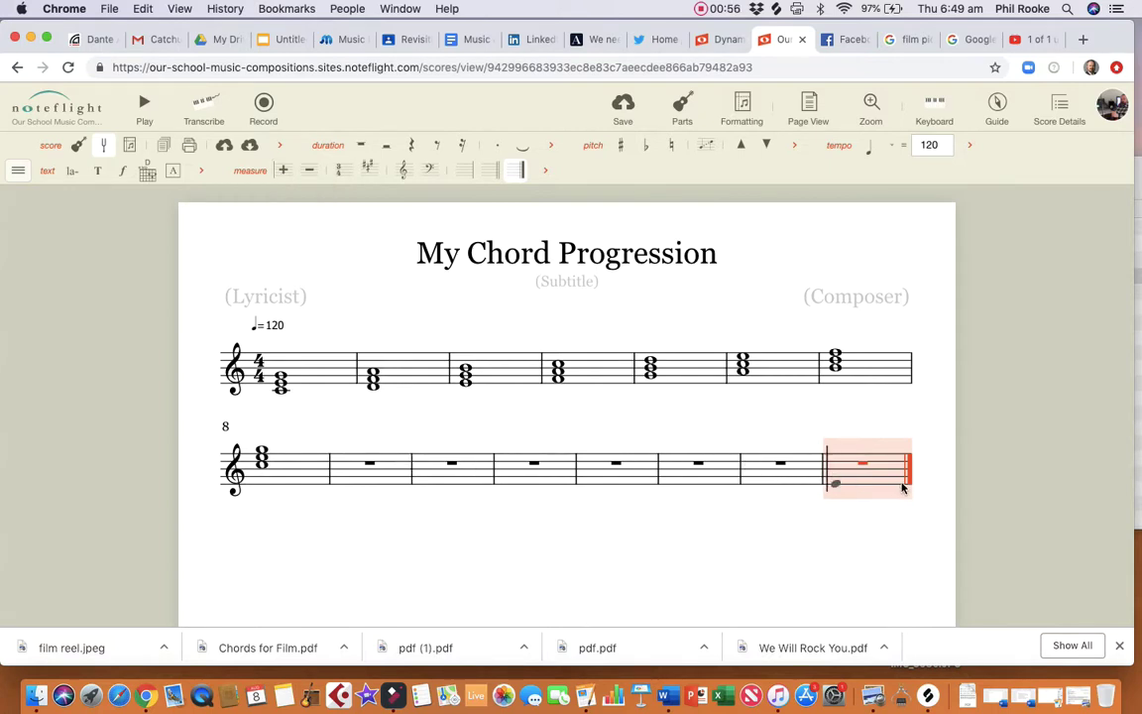
pyautogui.click(282, 173)
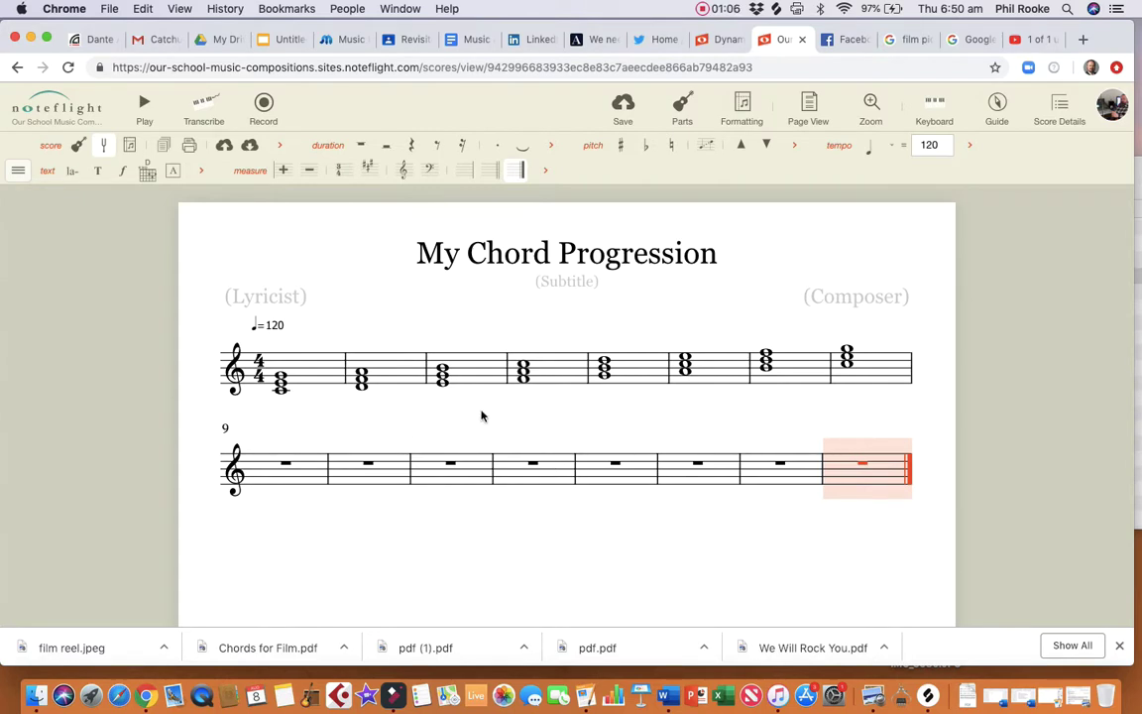
pyautogui.click(466, 520)
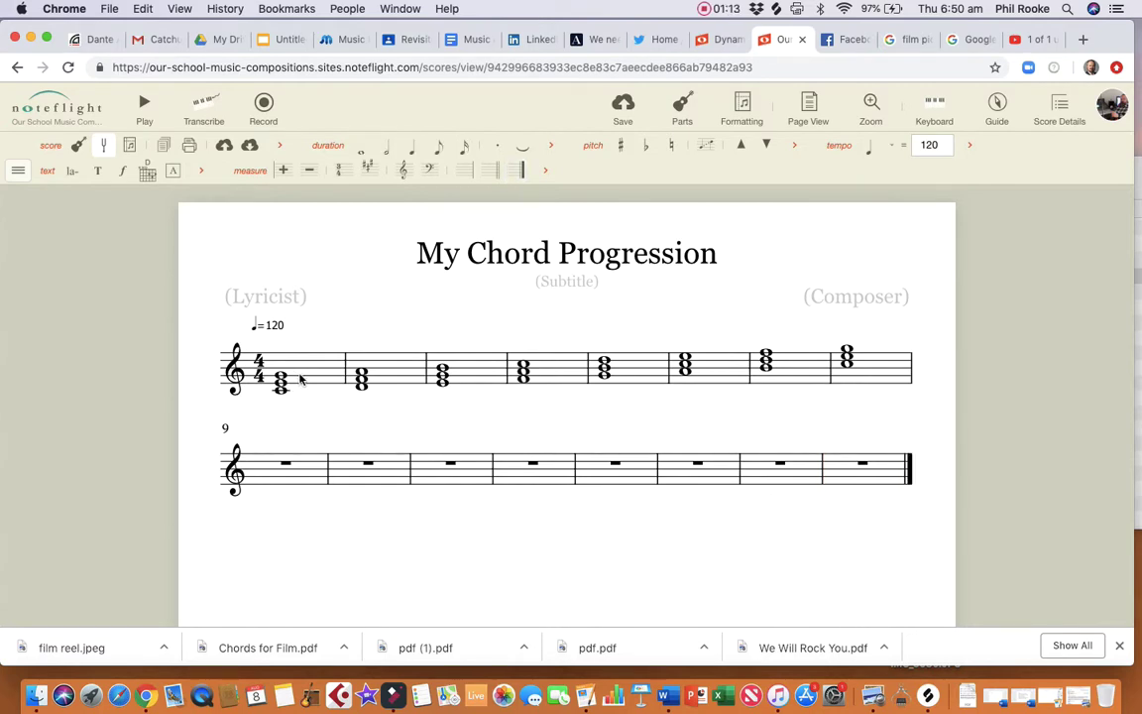
# Paste measure 6's triad into measure 9 and make it a quarter-note chord.
pyautogui.click(702, 372)
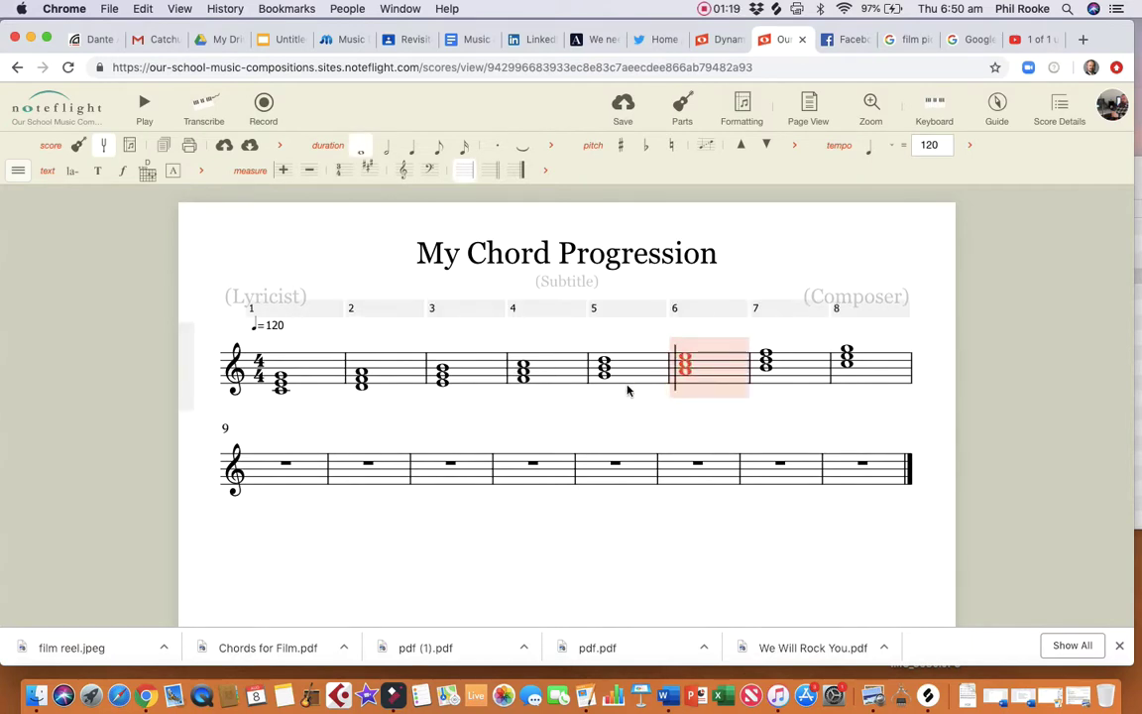
pyautogui.click(283, 462)
pyautogui.press('cmd+v')
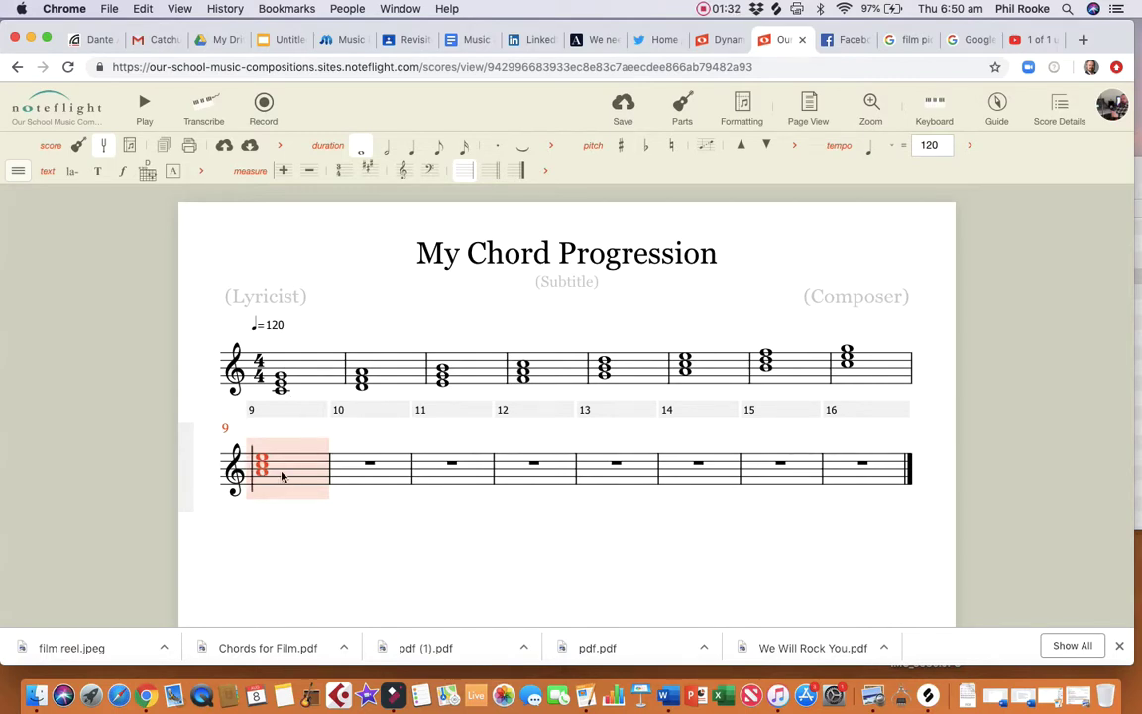
pyautogui.click(412, 155)
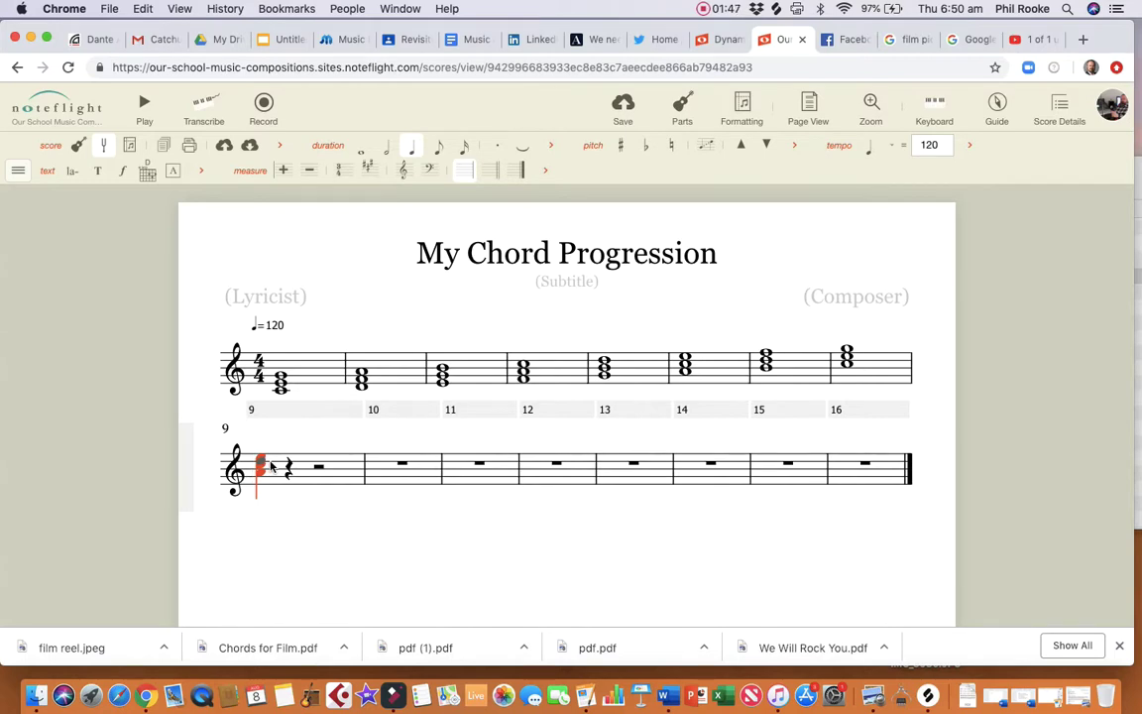
# Add two eighth-note triads after the quarter chord in measure 9.
pyautogui.press('Right')
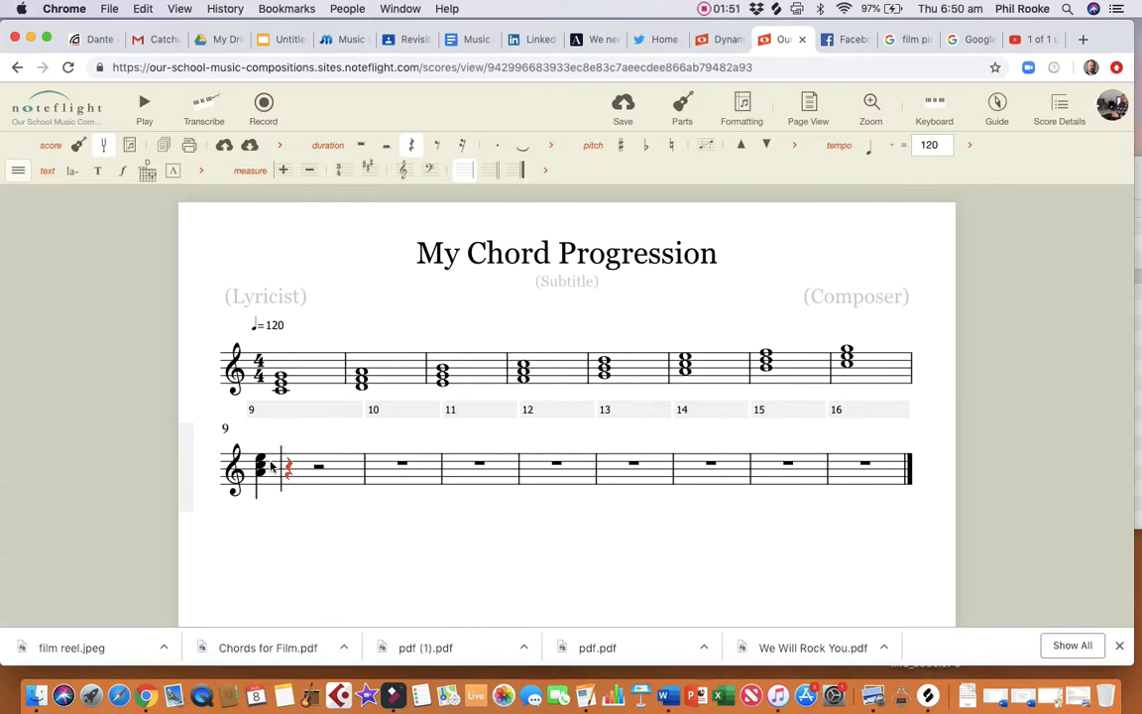
pyautogui.press('super+v')
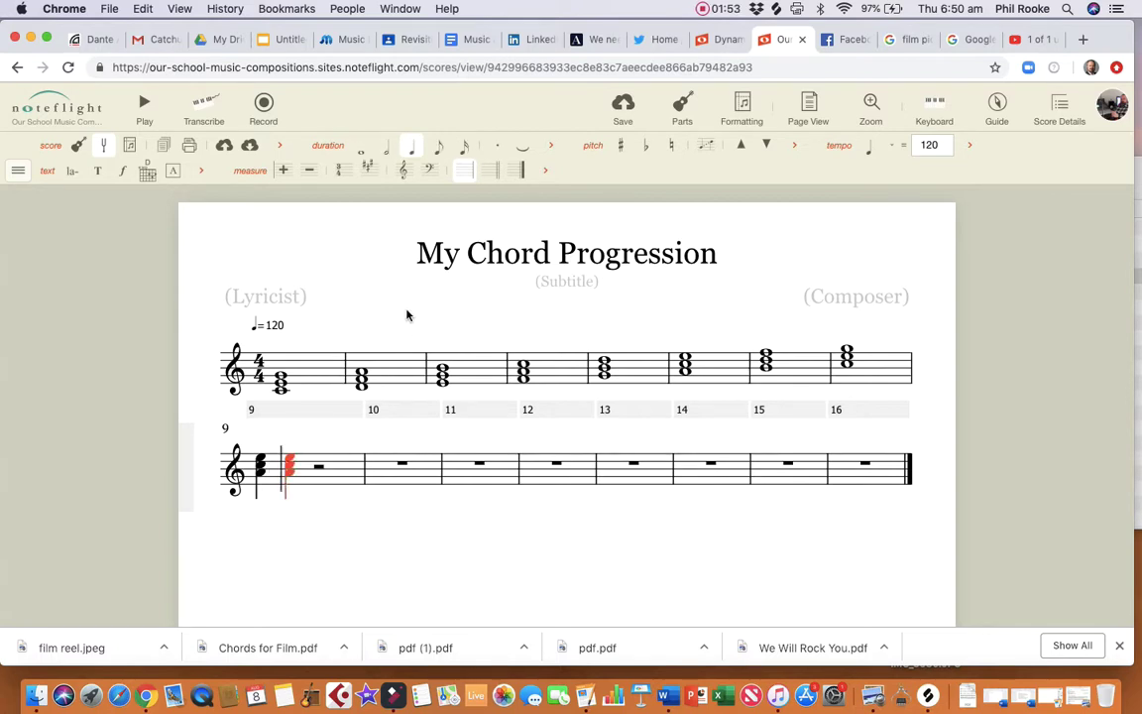
pyautogui.click(438, 152)
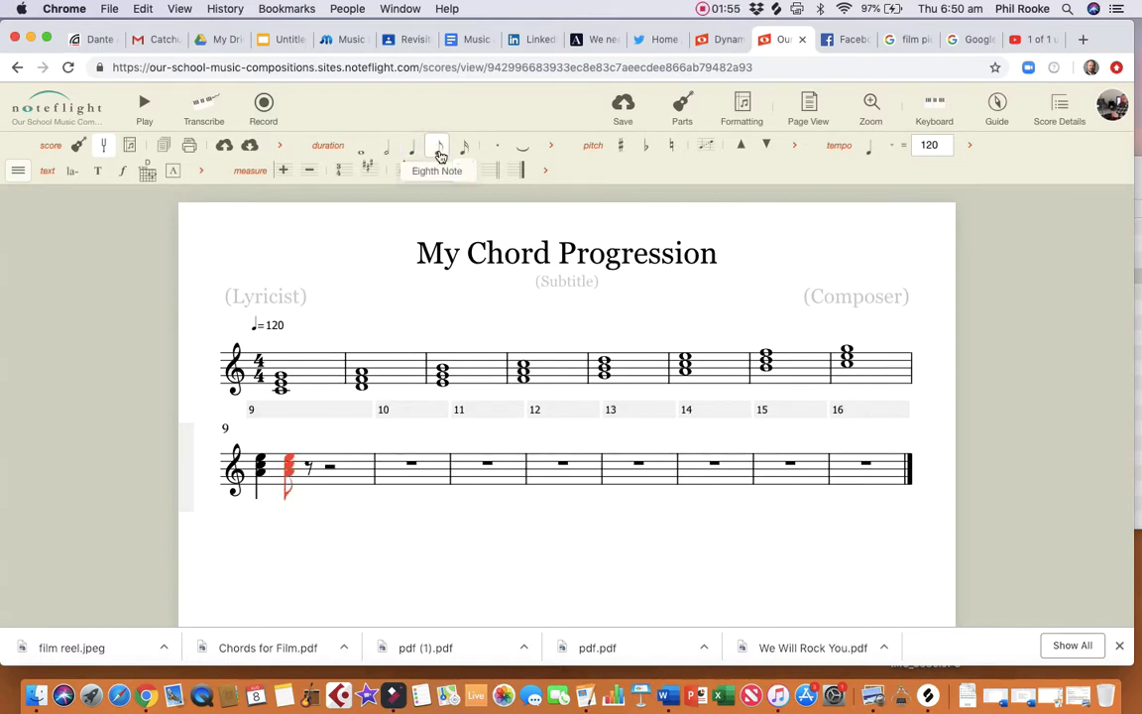
pyautogui.press('Right')
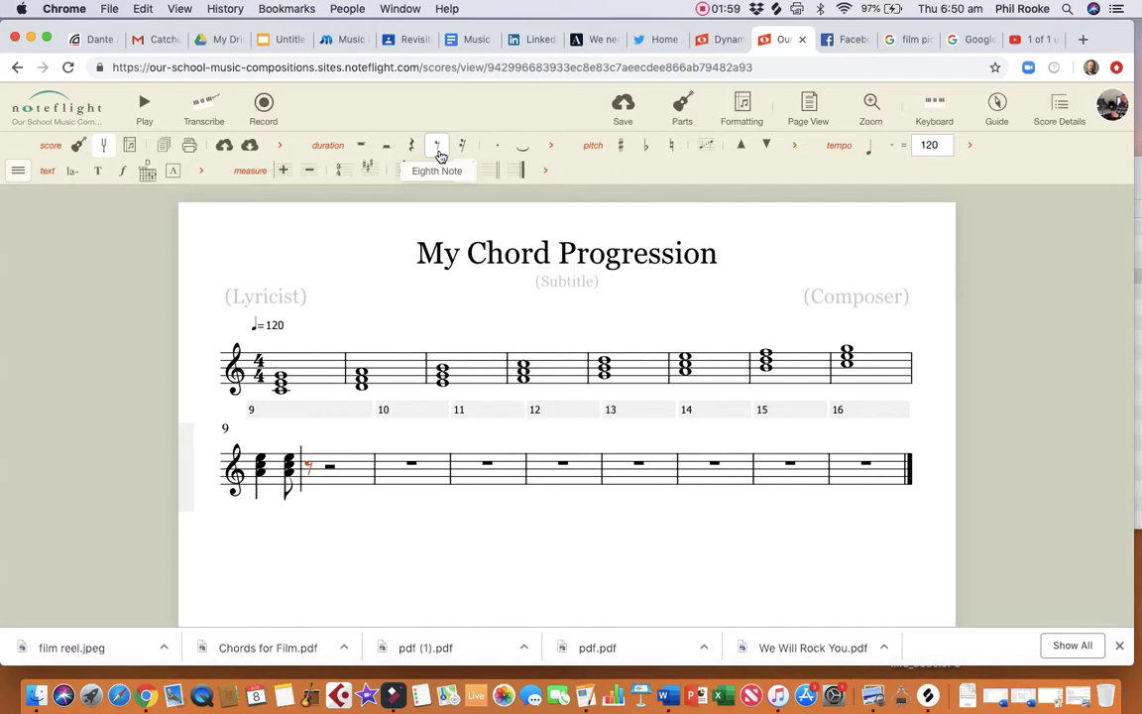
pyautogui.press('r')
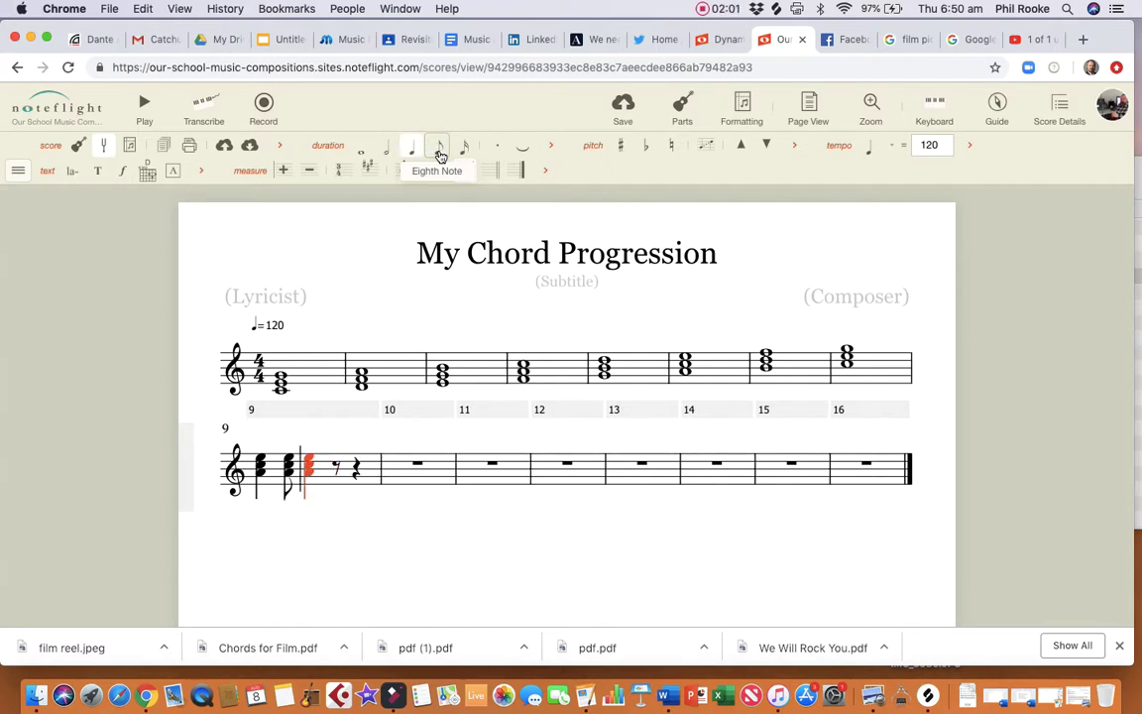
pyautogui.click(436, 151)
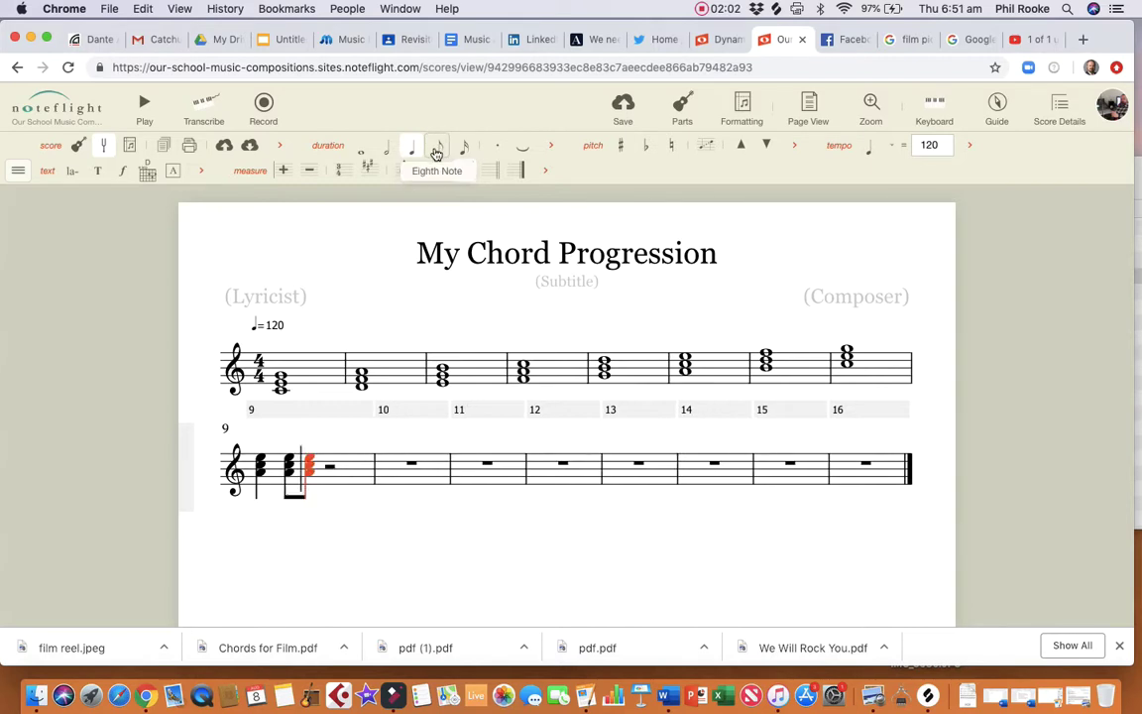
# Repeat the quarter-and-two-eighths rhythm over the half rest to complete measure 9.
pyautogui.click(272, 466)
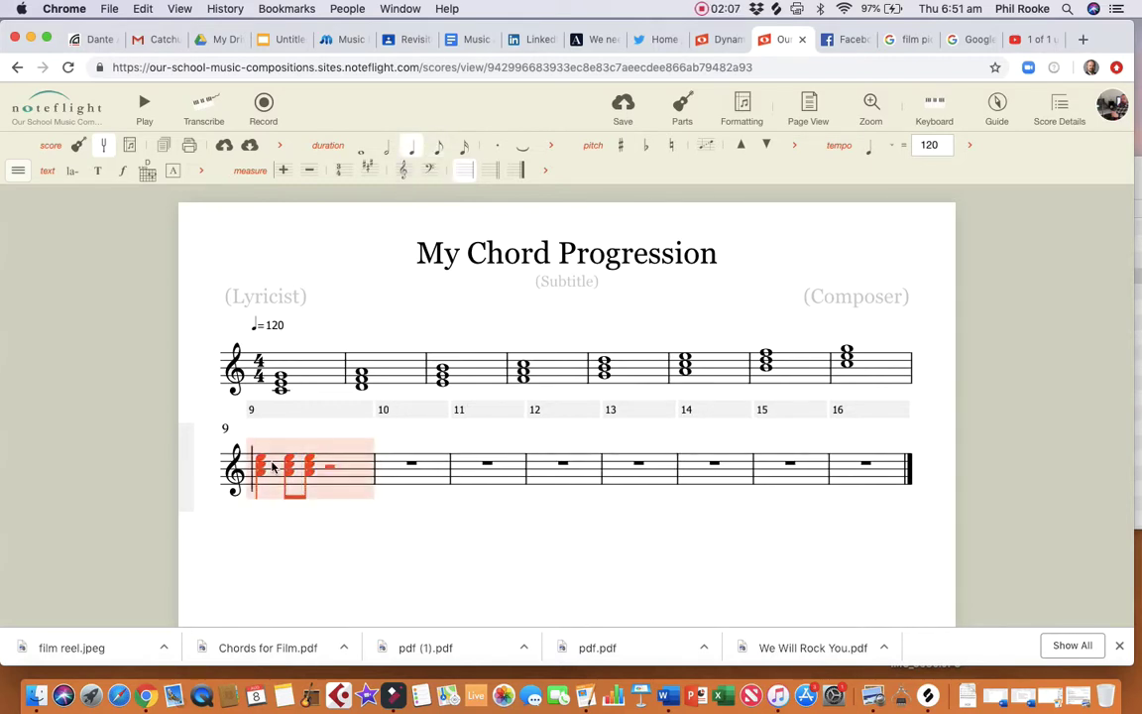
pyautogui.click(336, 475)
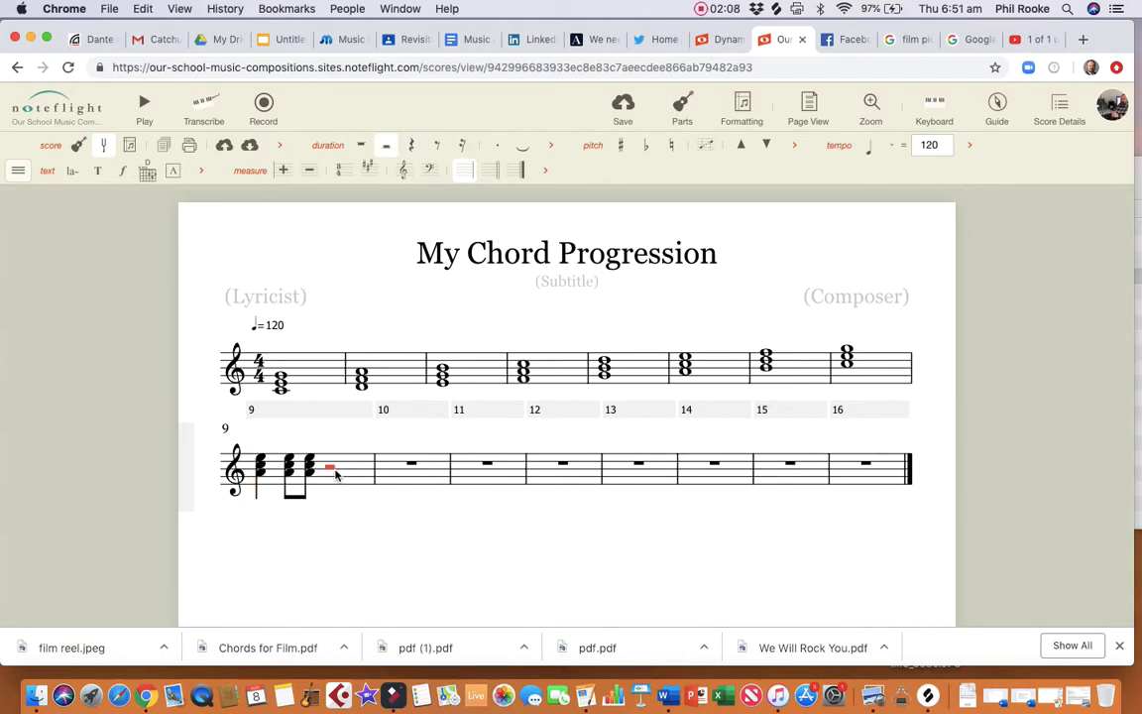
pyautogui.press('super+v')
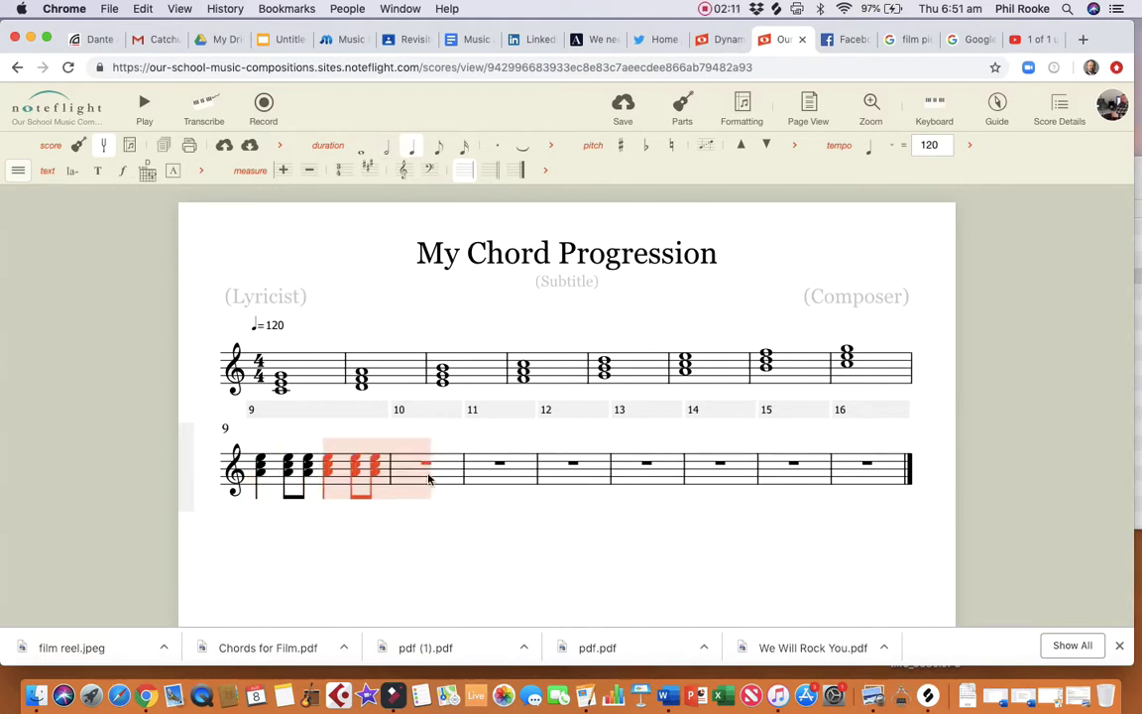
pyautogui.click(298, 479)
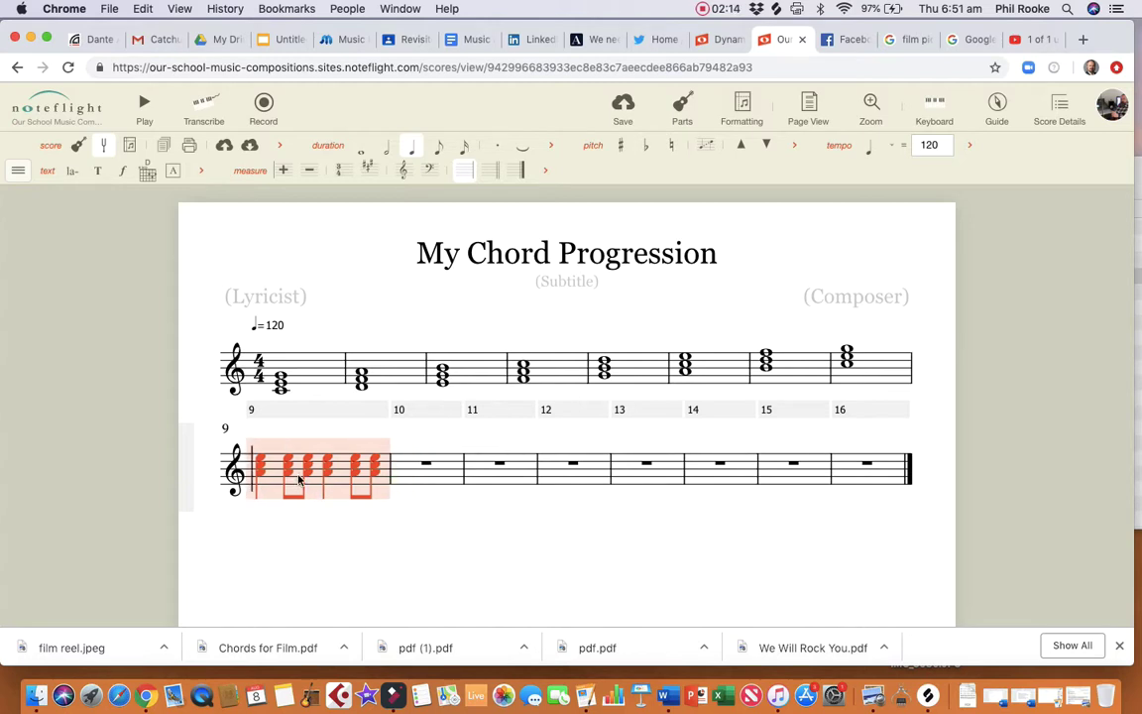
pyautogui.click(414, 479)
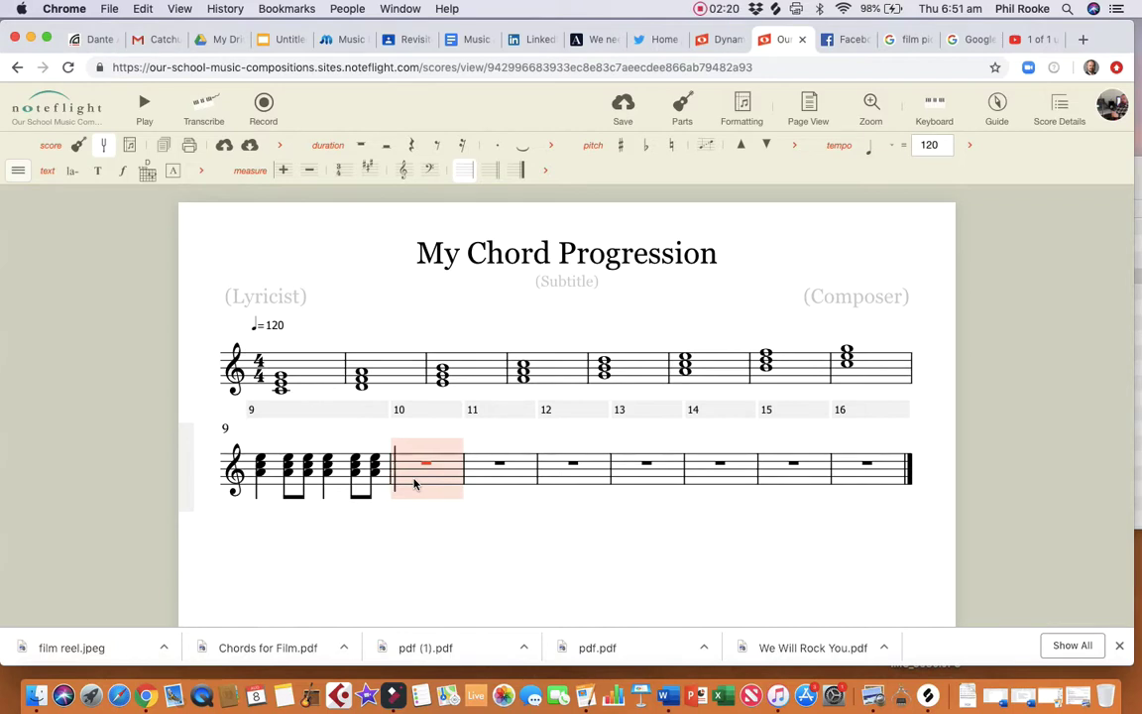
# Paste measure 9's chord rhythm into measures 10, 11 and 12, raising measure 10's triad.
pyautogui.press('super+v')
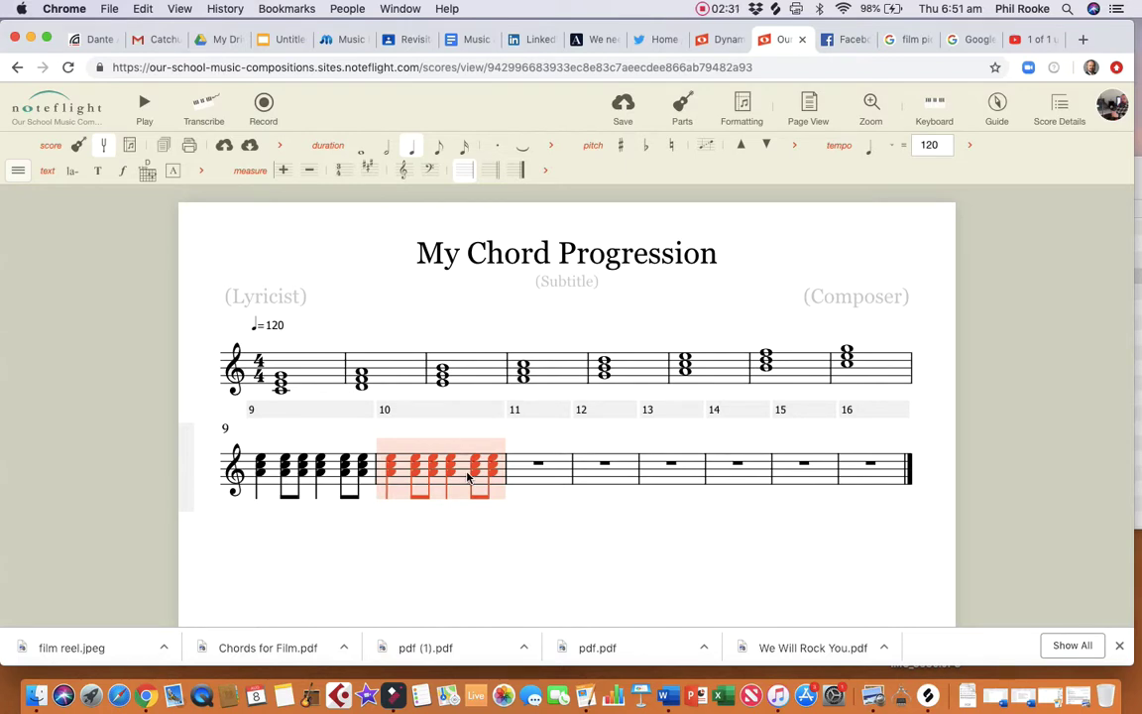
pyautogui.press('Up')
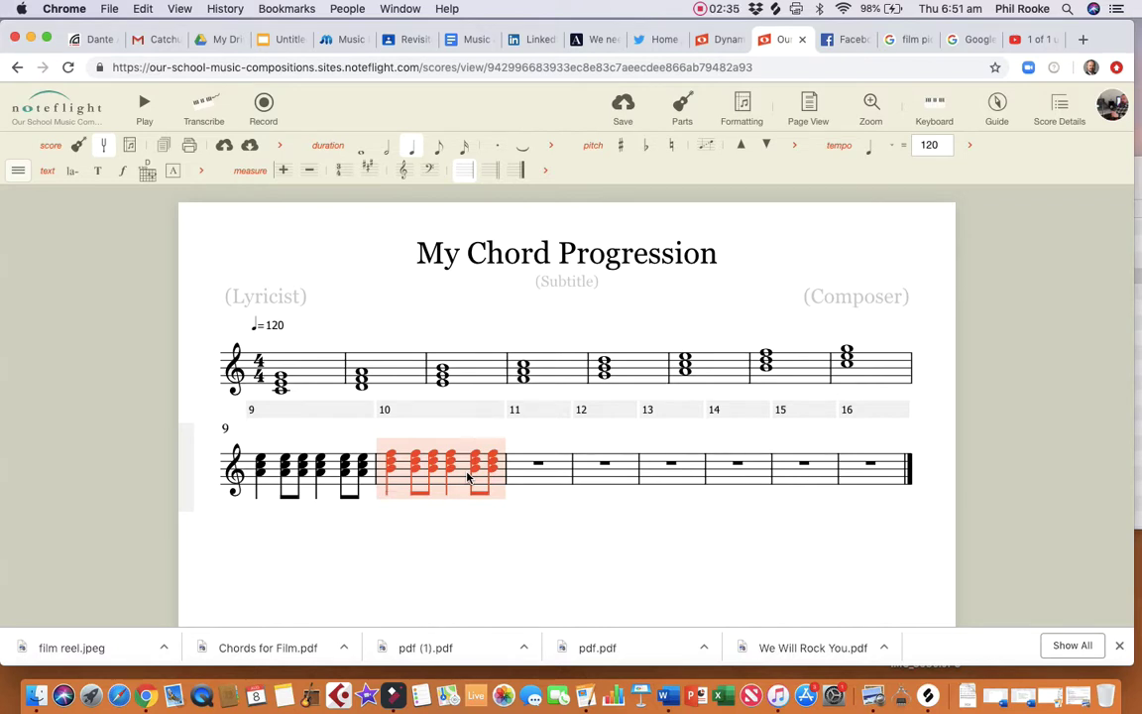
pyautogui.click(520, 475)
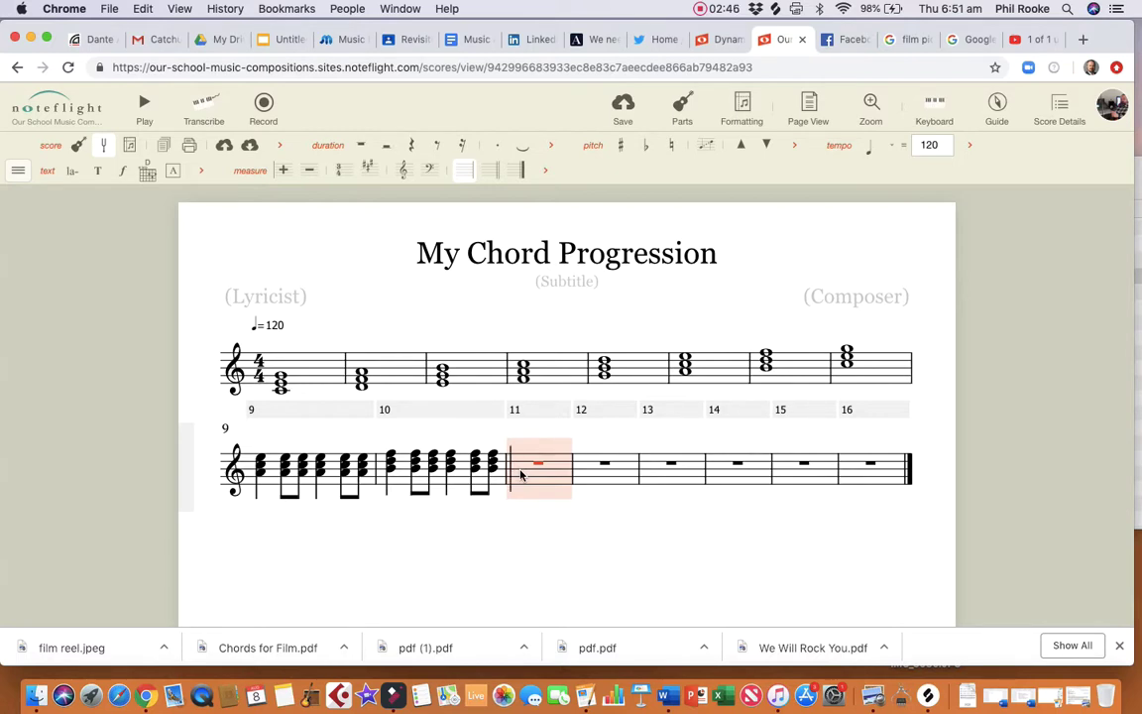
pyautogui.press('super+v')
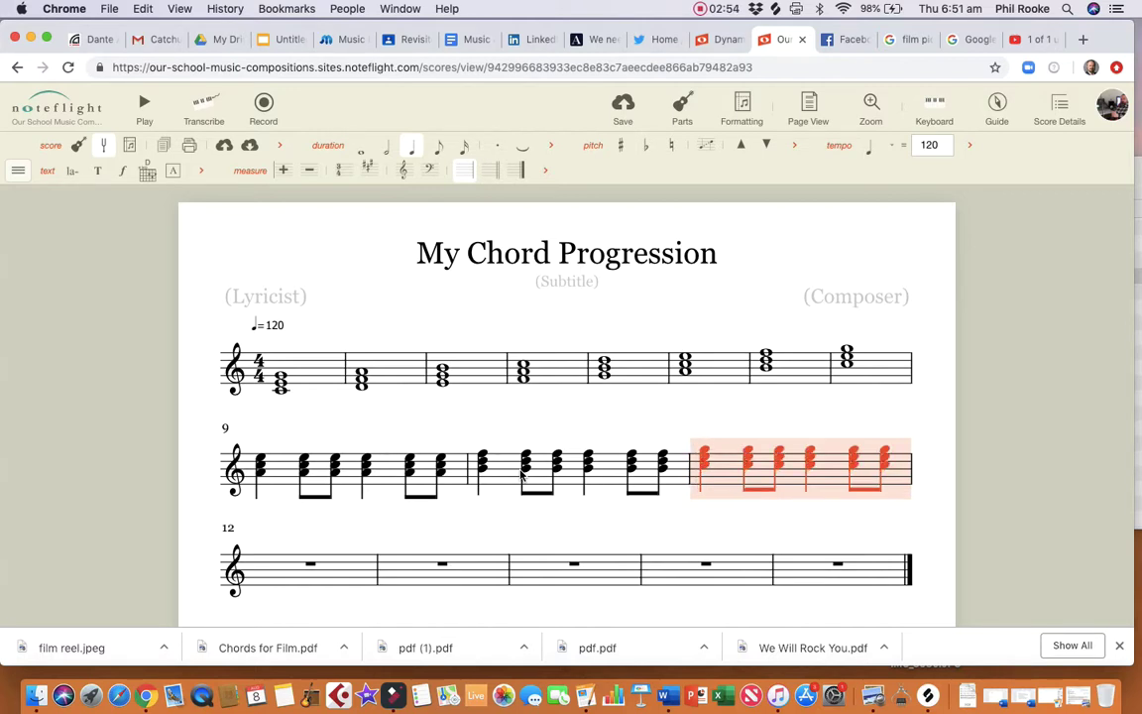
pyautogui.click(280, 584)
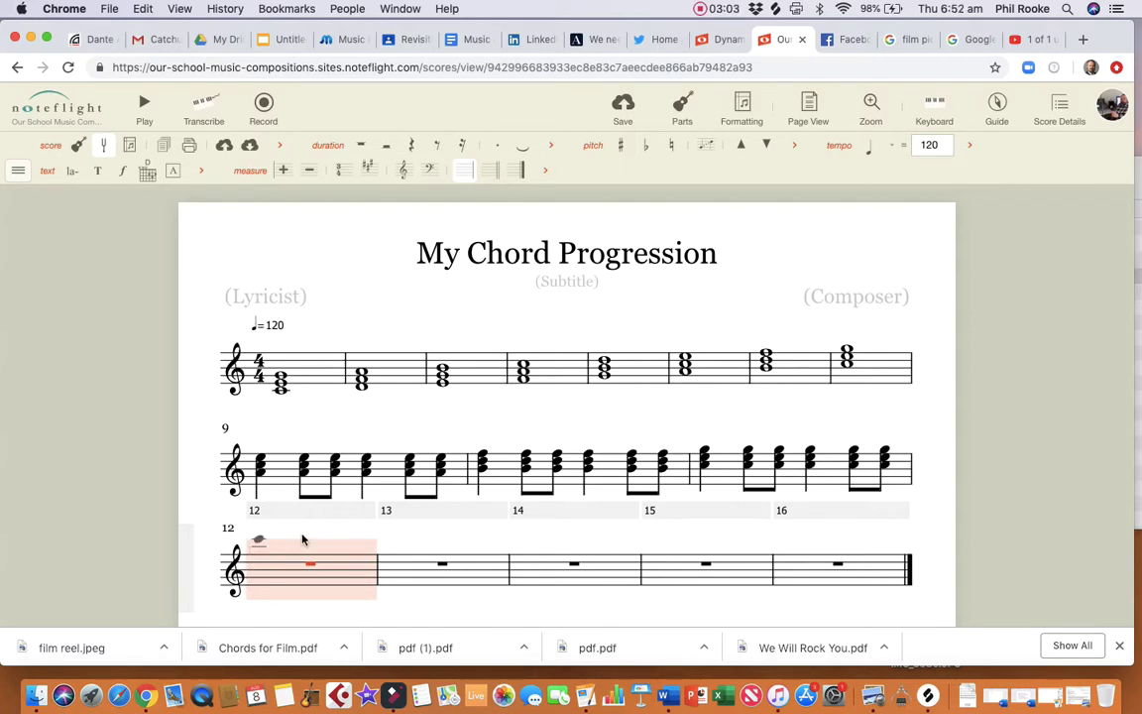
pyautogui.hotkey('ctrl', 'v')
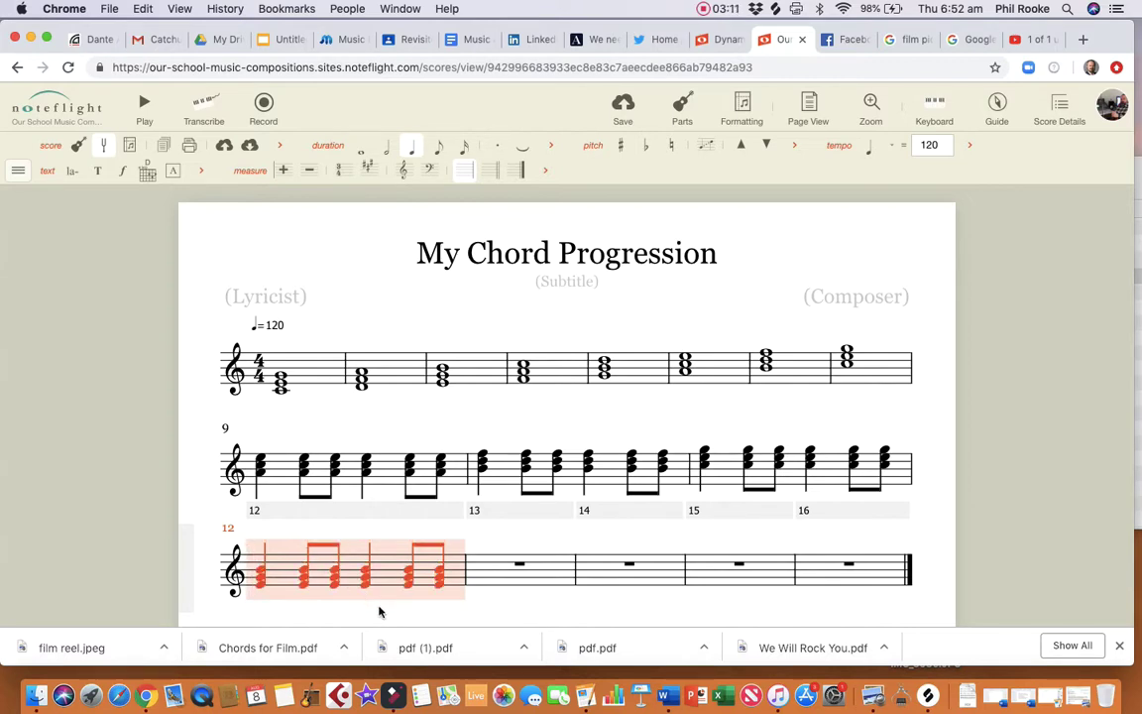
pyautogui.click(318, 492)
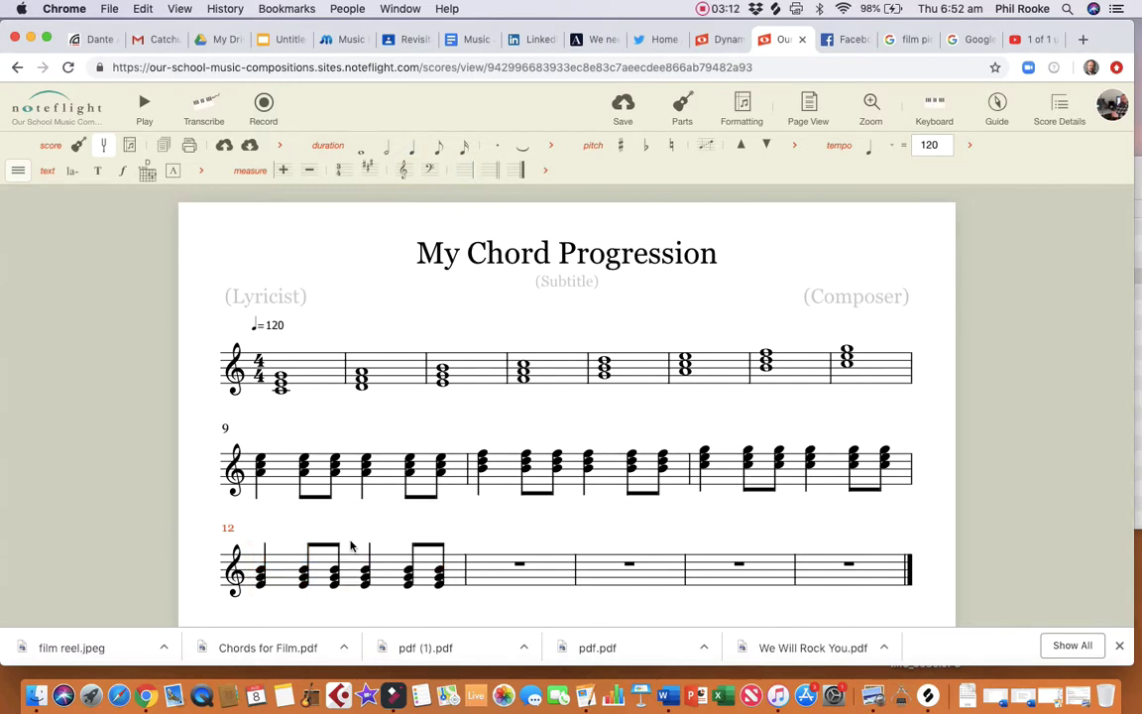
# Clear measure 12, then copy measures 9–11 and paste them starting at measure 12.
pyautogui.click(349, 471)
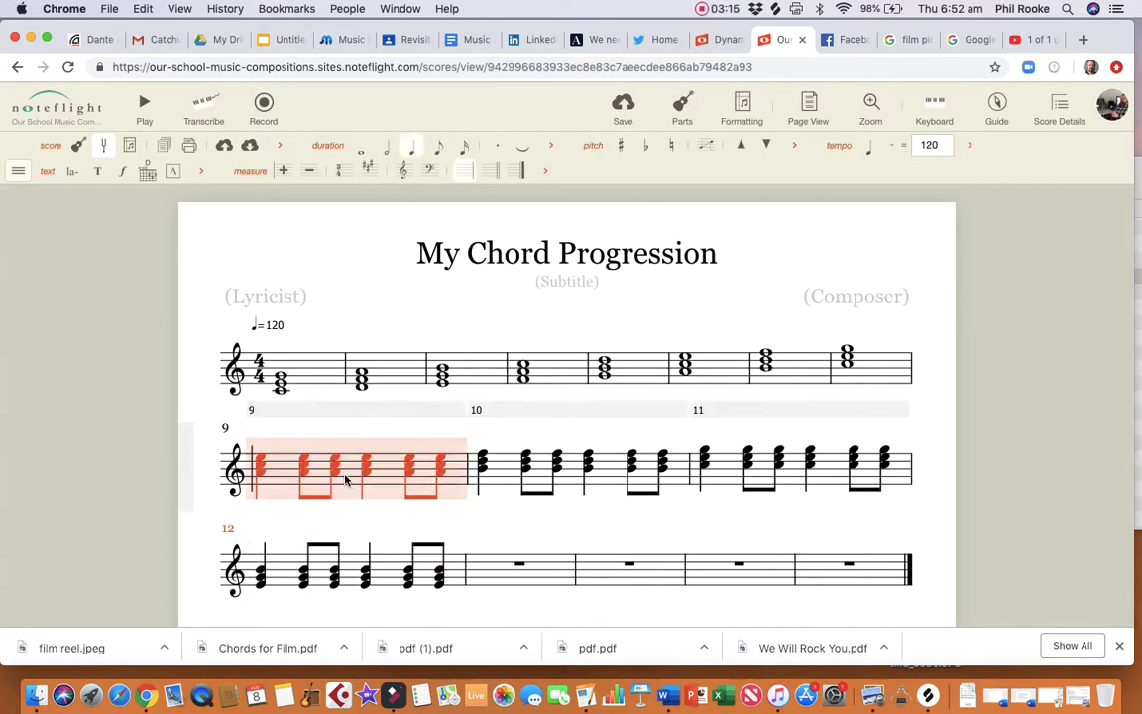
pyautogui.click(318, 584)
pyautogui.press('Delete')
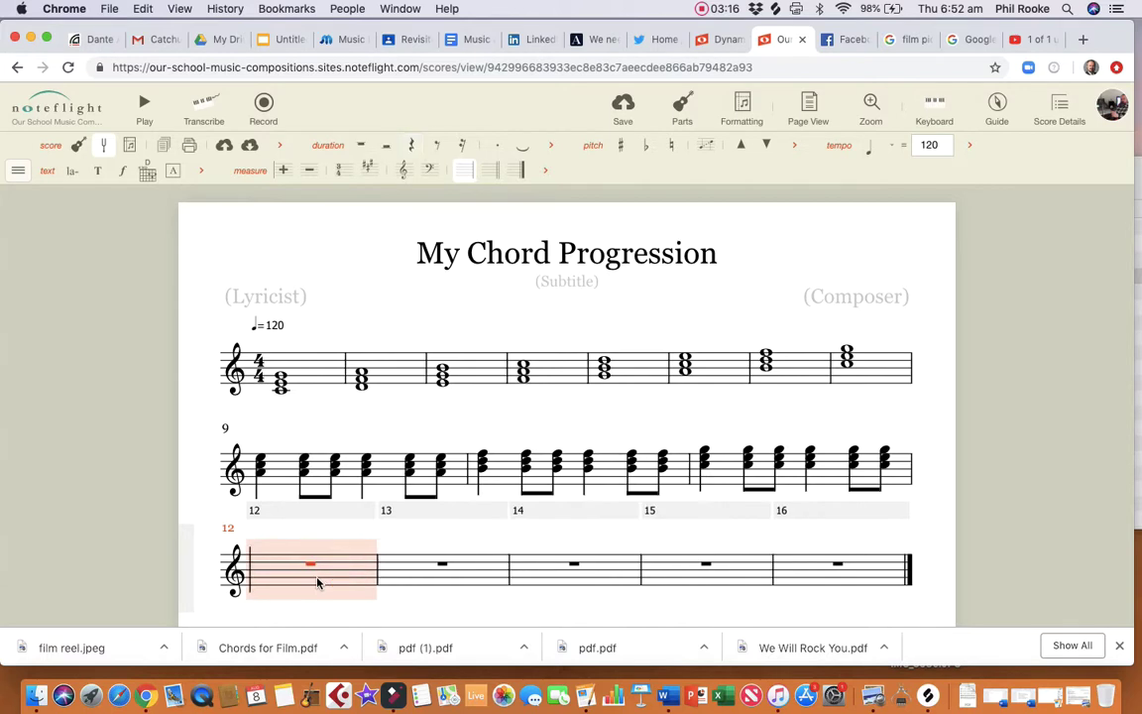
pyautogui.click(319, 480)
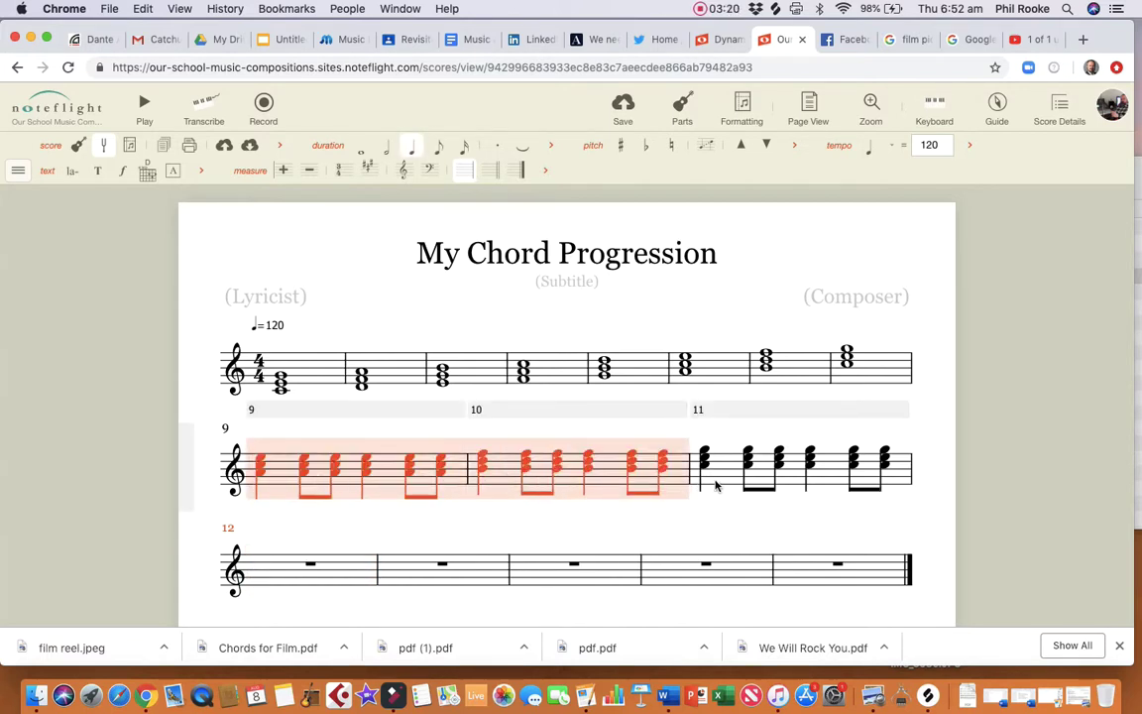
pyautogui.keyDown('shift'); pyautogui.click(715, 484); pyautogui.keyUp('shift')
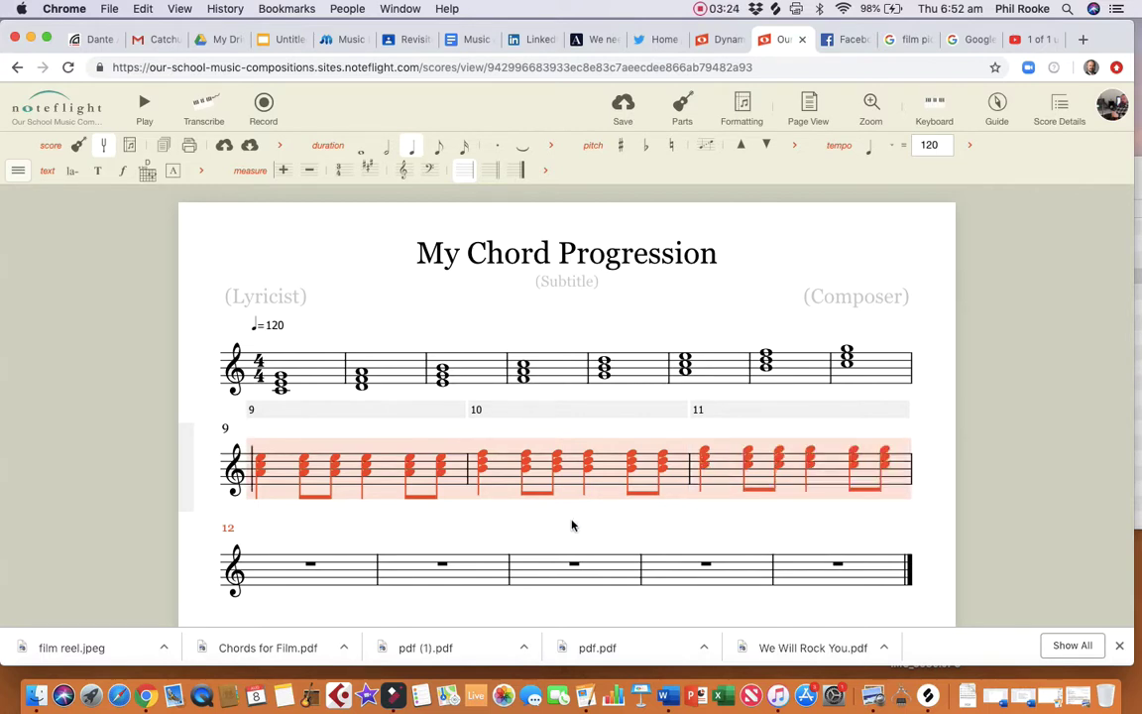
pyautogui.click(281, 571)
pyautogui.press('super+v')
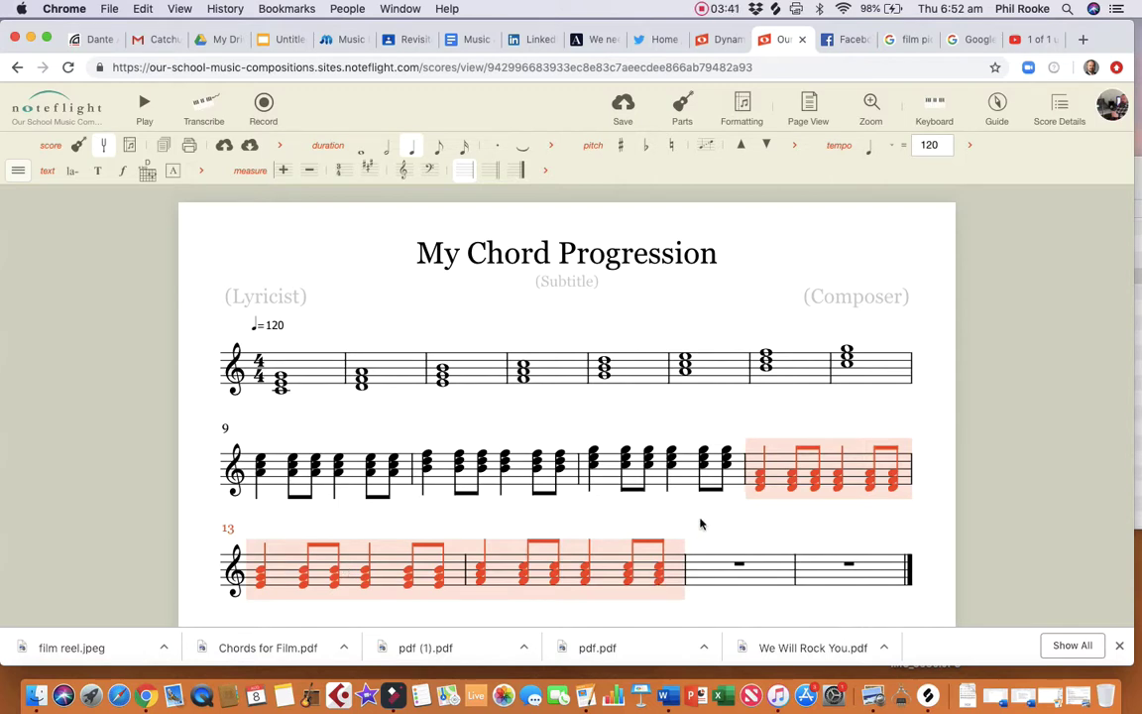
pyautogui.click(721, 581)
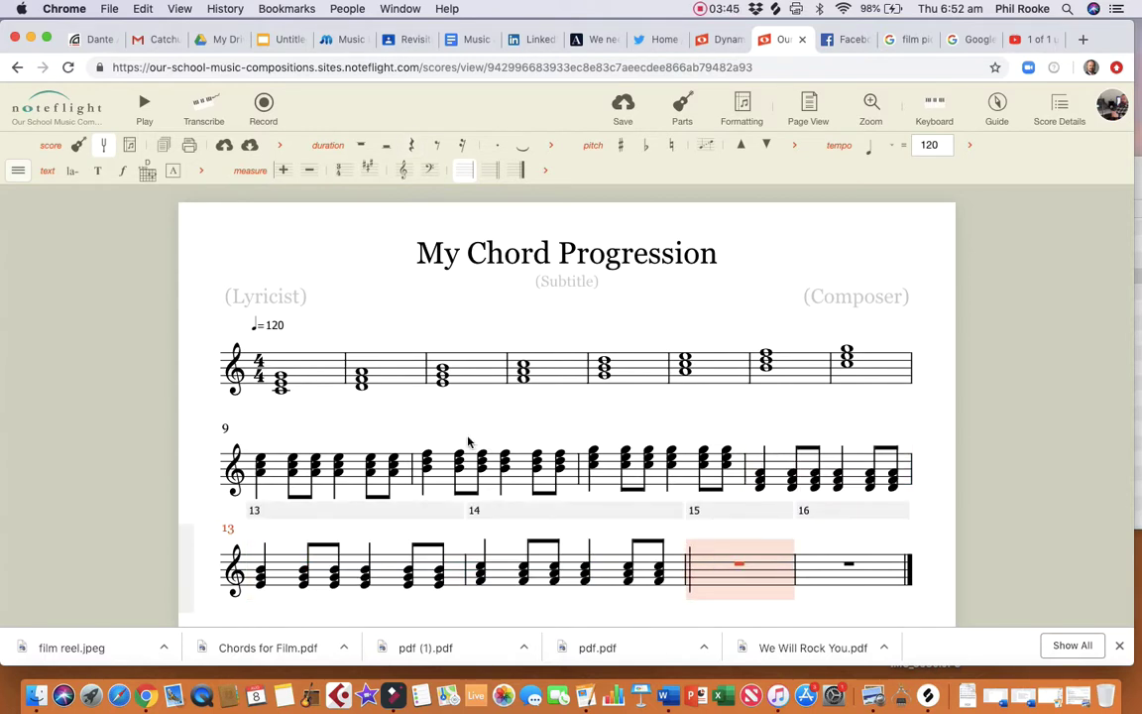
# Paste measure 4's whole-note chord into measure 15.
pyautogui.click(543, 380)
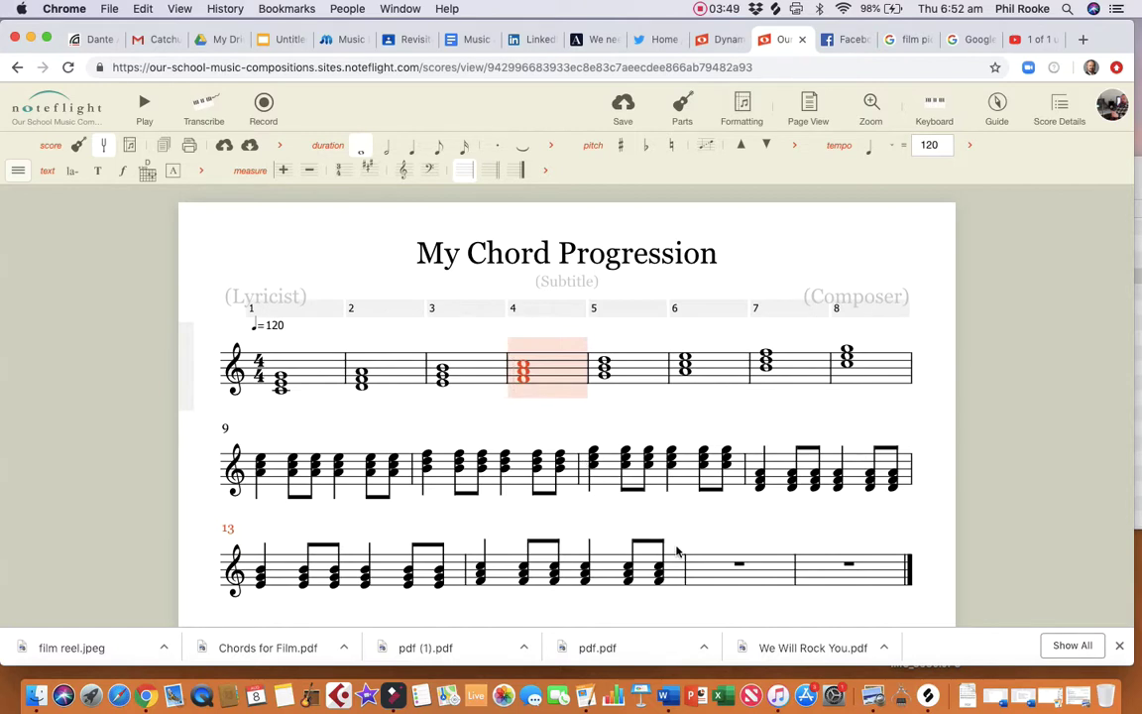
pyautogui.click(689, 575)
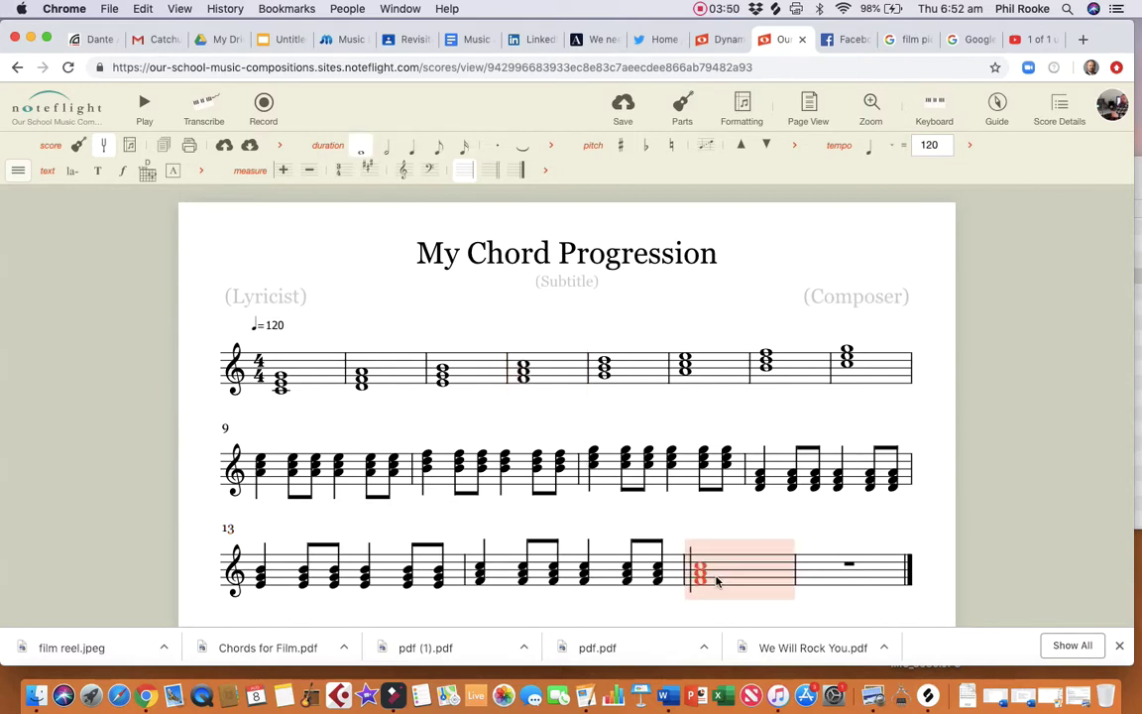
pyautogui.hotkey('ctrl', 'v')
pyautogui.click(822, 580)
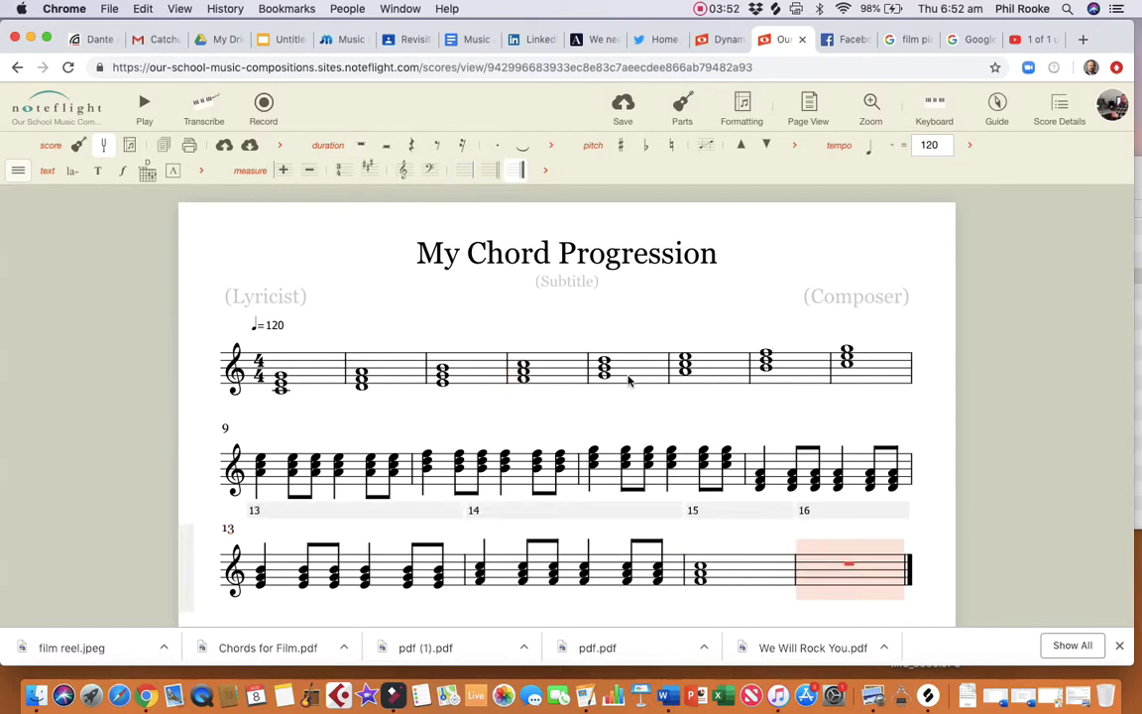
# Paste measure 5's whole-note chord into measure 16.
pyautogui.click(626, 374)
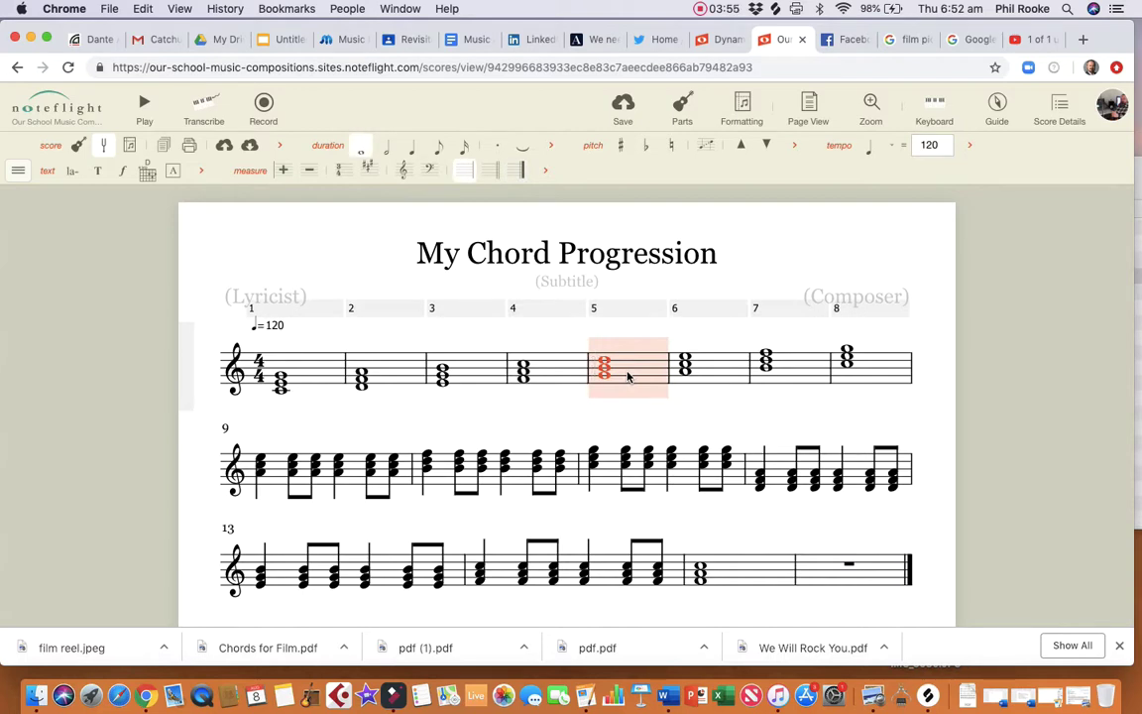
pyautogui.click(809, 572)
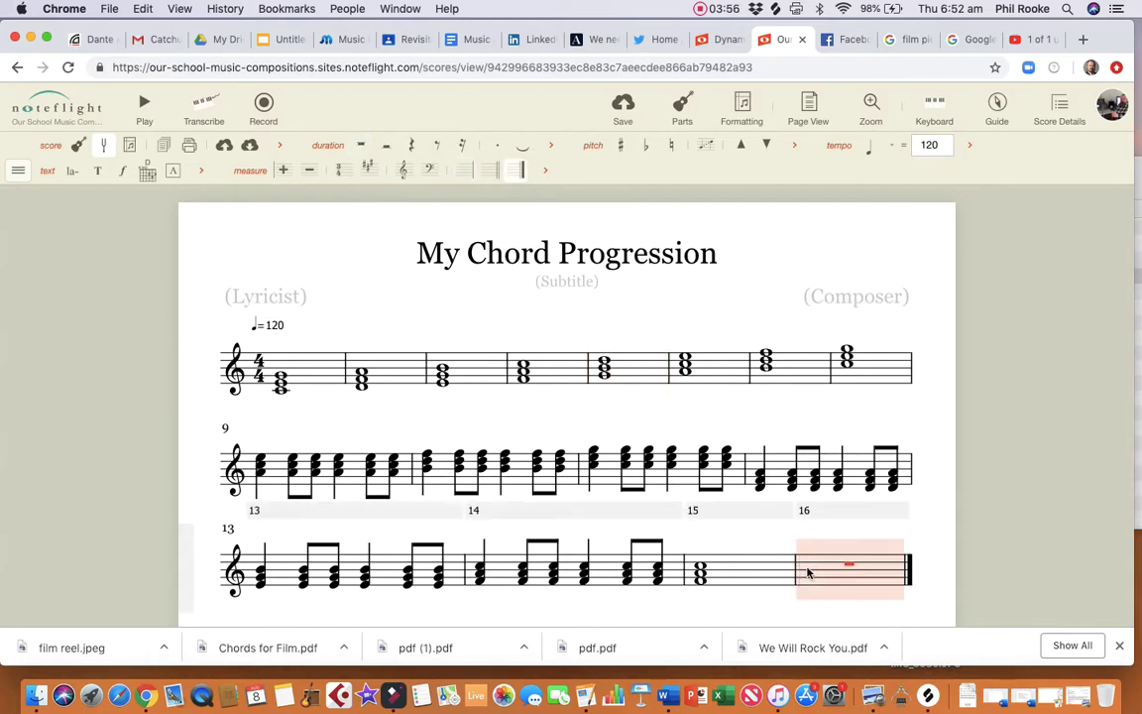
pyautogui.press('cmd+v')
pyautogui.click(621, 611)
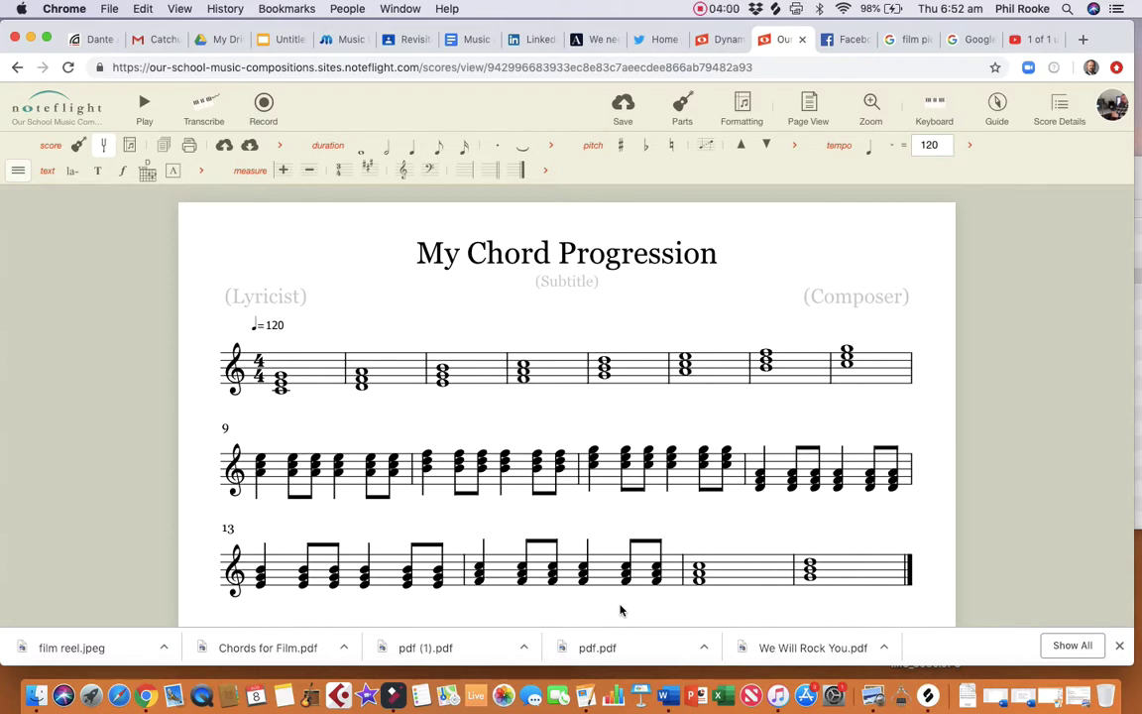
pyautogui.click(250, 476)
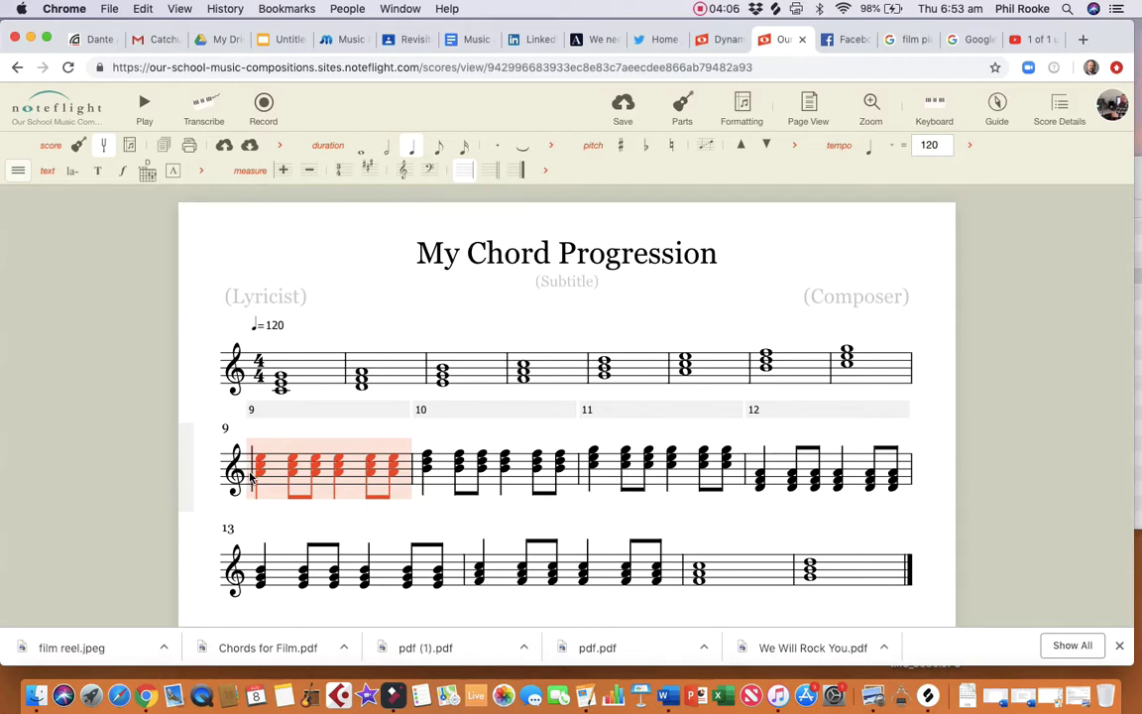
# Play the score from measure 9 to the end, then clear the selection.
pyautogui.press('space')
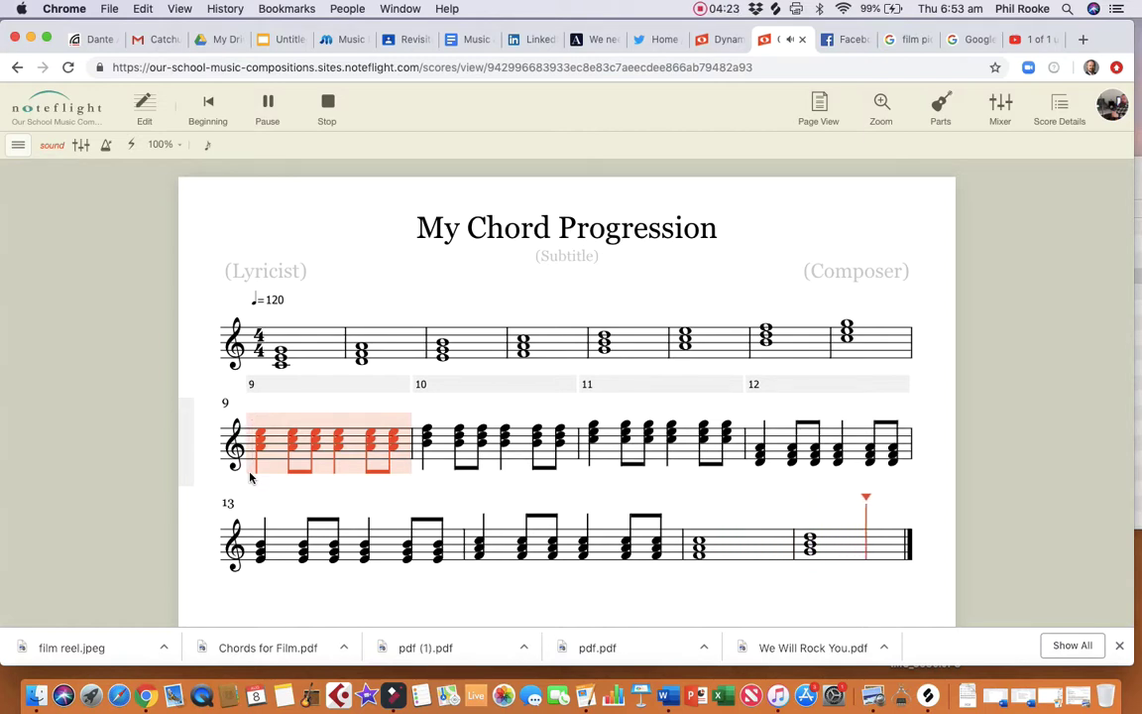
pyautogui.click(292, 495)
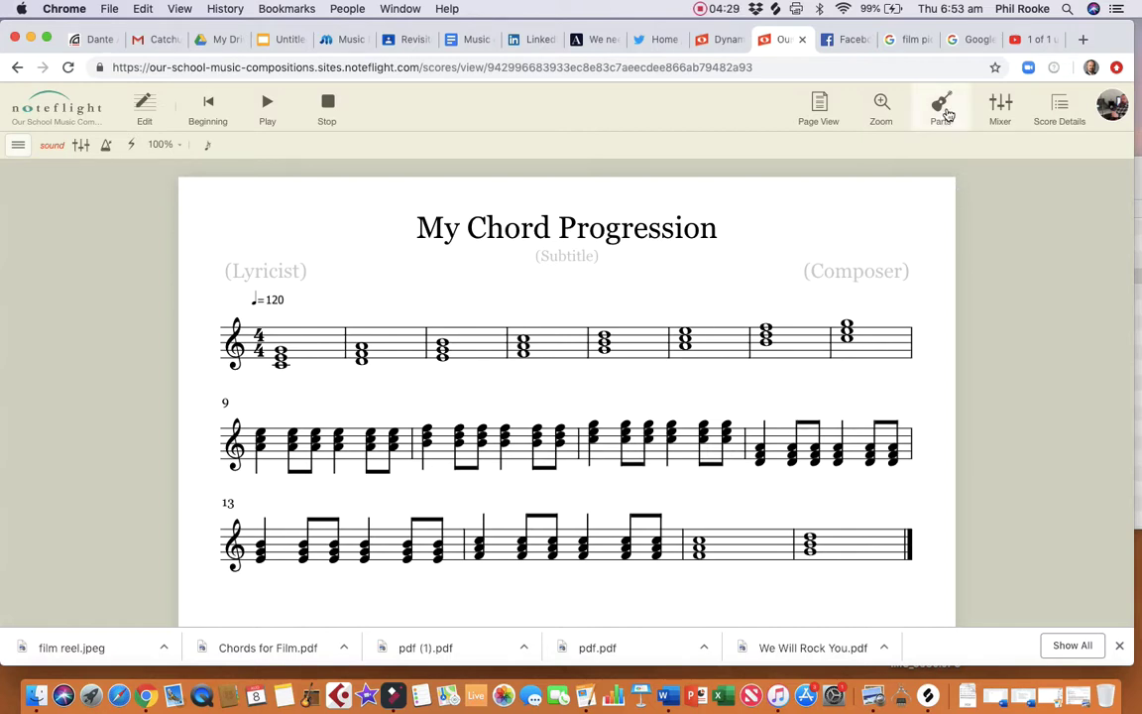
# Replace the Piano part with Violin (Section) from the Bowed Strings group.
pyautogui.click(943, 111)
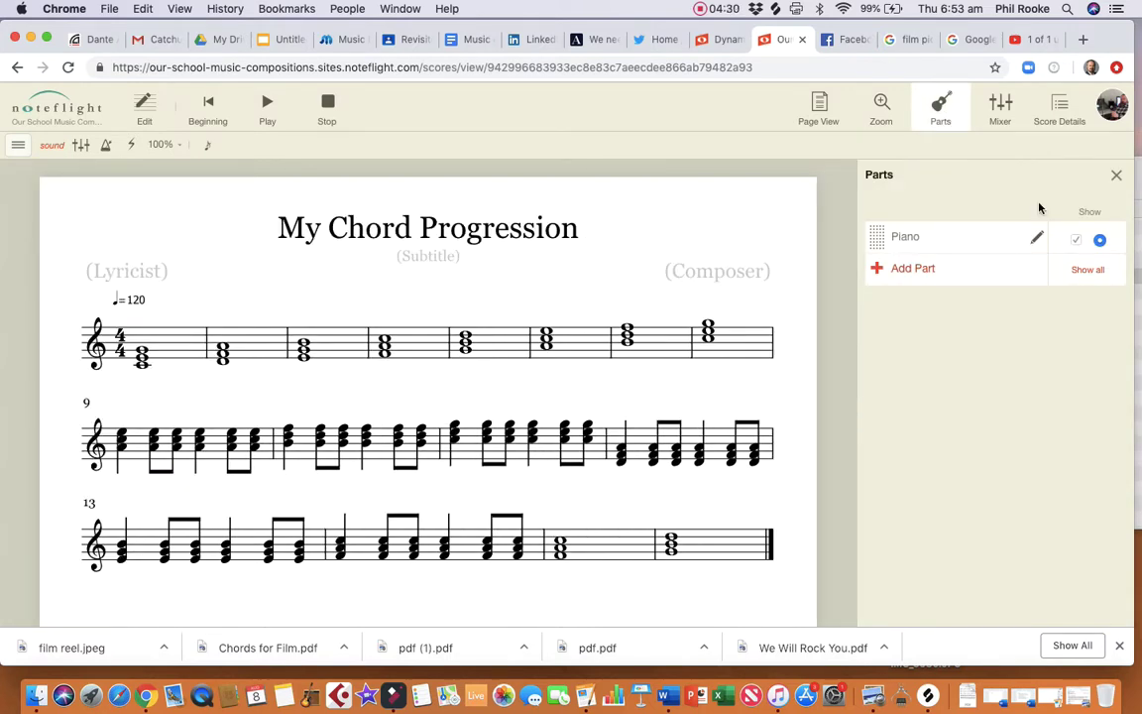
pyautogui.click(1037, 239)
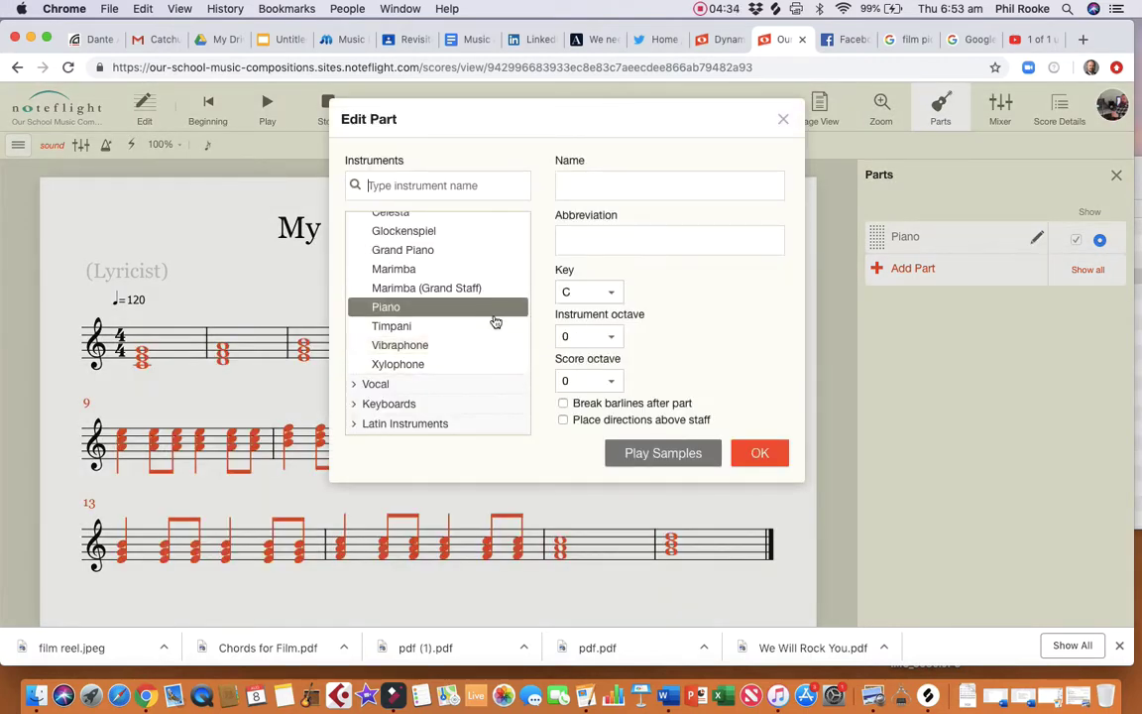
pyautogui.scroll(5, 496, 321)
pyautogui.click(357, 225)
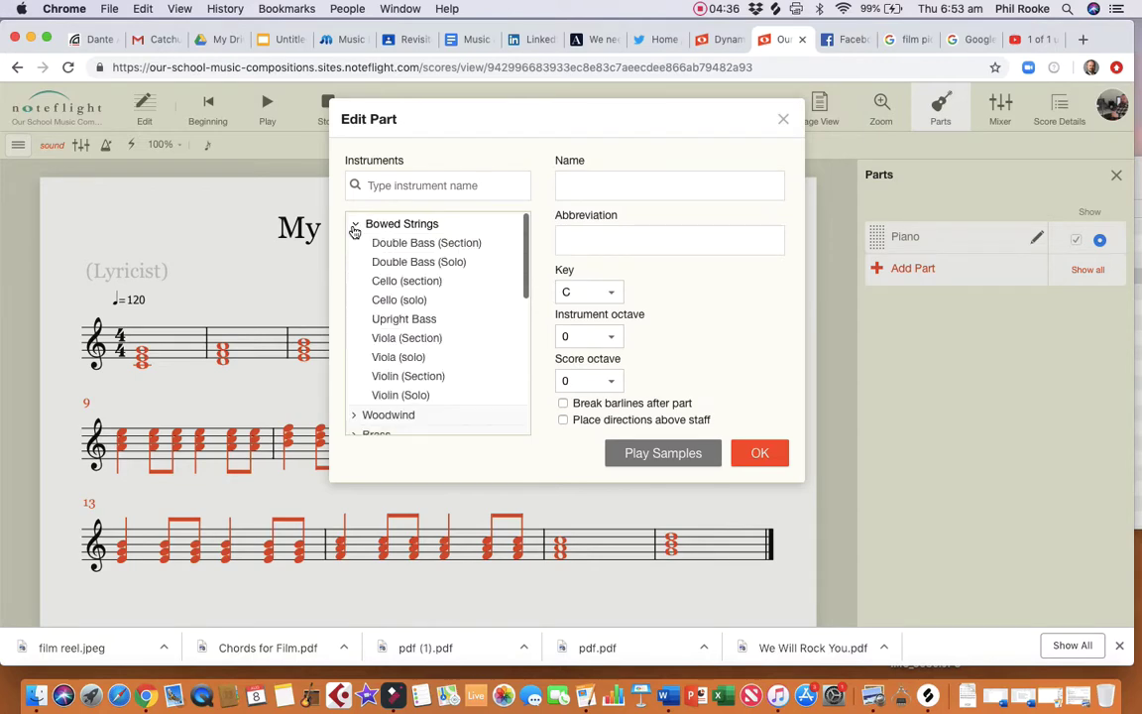
pyautogui.click(411, 378)
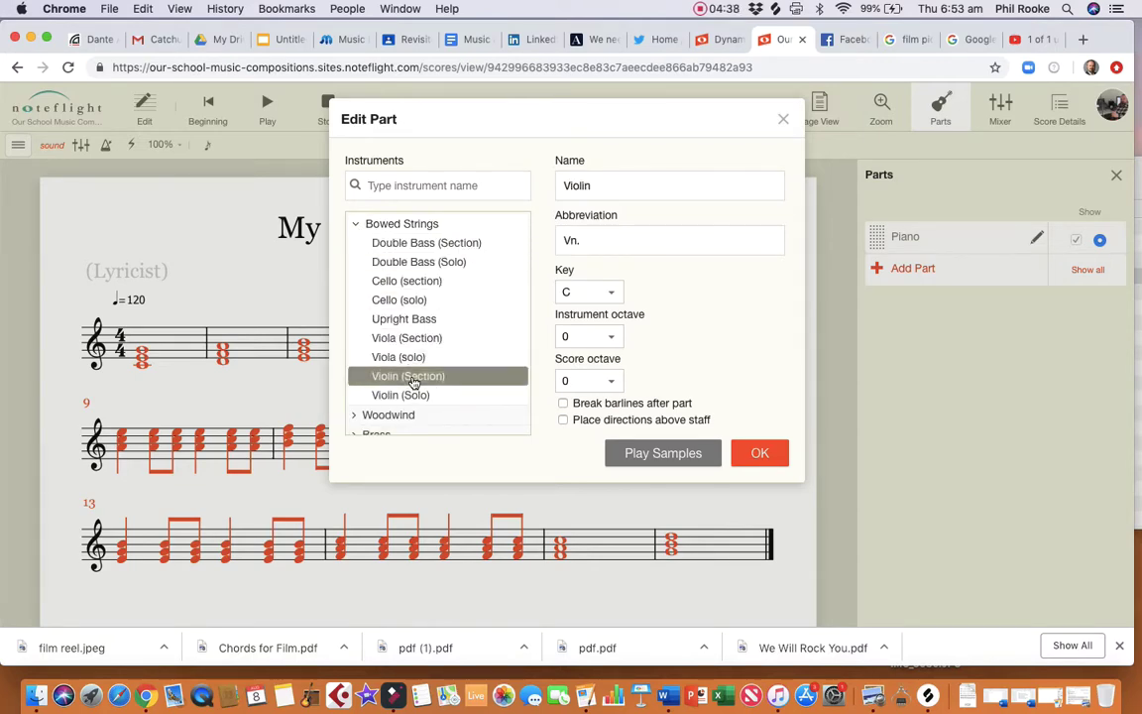
pyautogui.click(758, 452)
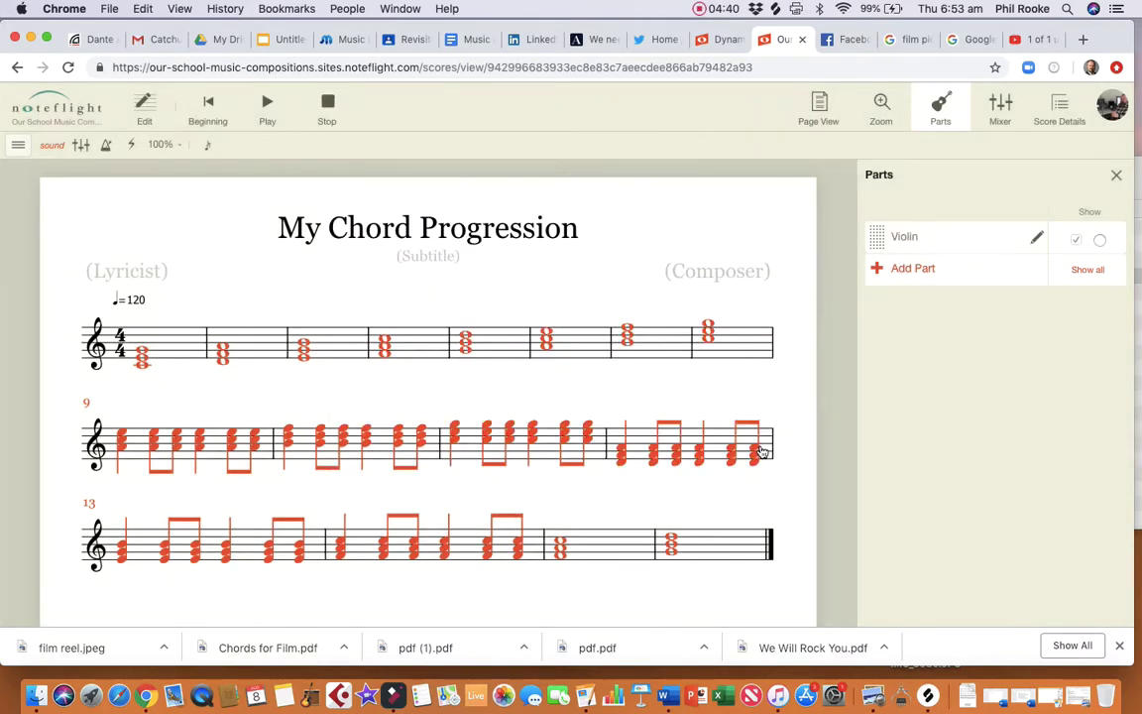
pyautogui.click(113, 437)
# Play the score from measure 9 to hear the chords on violin.
pyautogui.press('space')
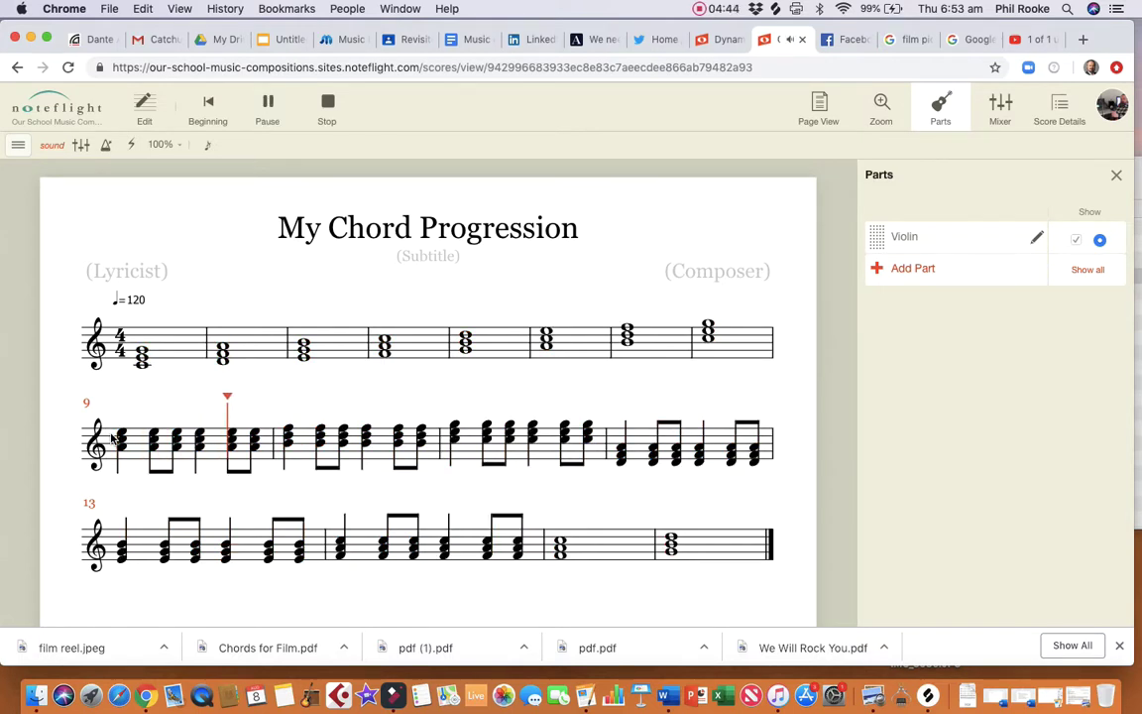